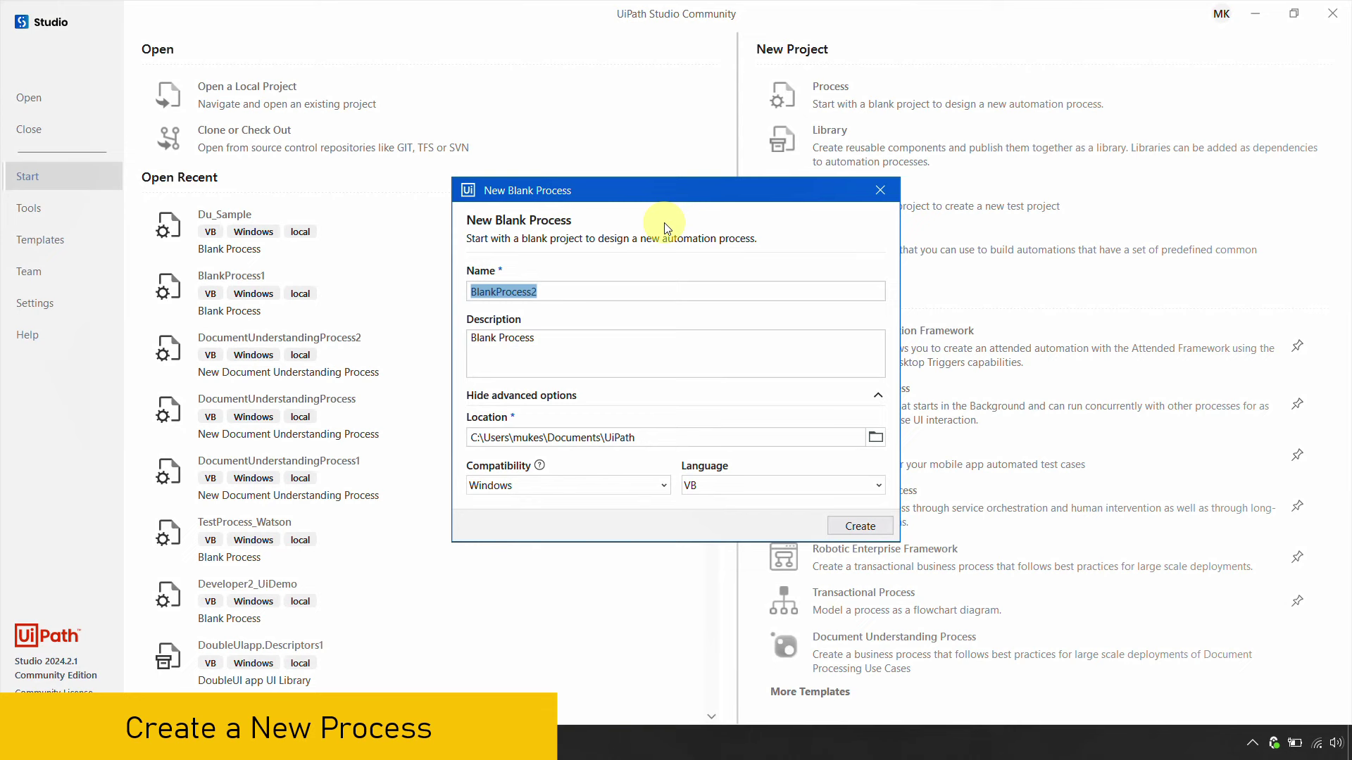
Step: Name the new blank process DU_Process_TBMK
{"action": "type", "text": "D"}
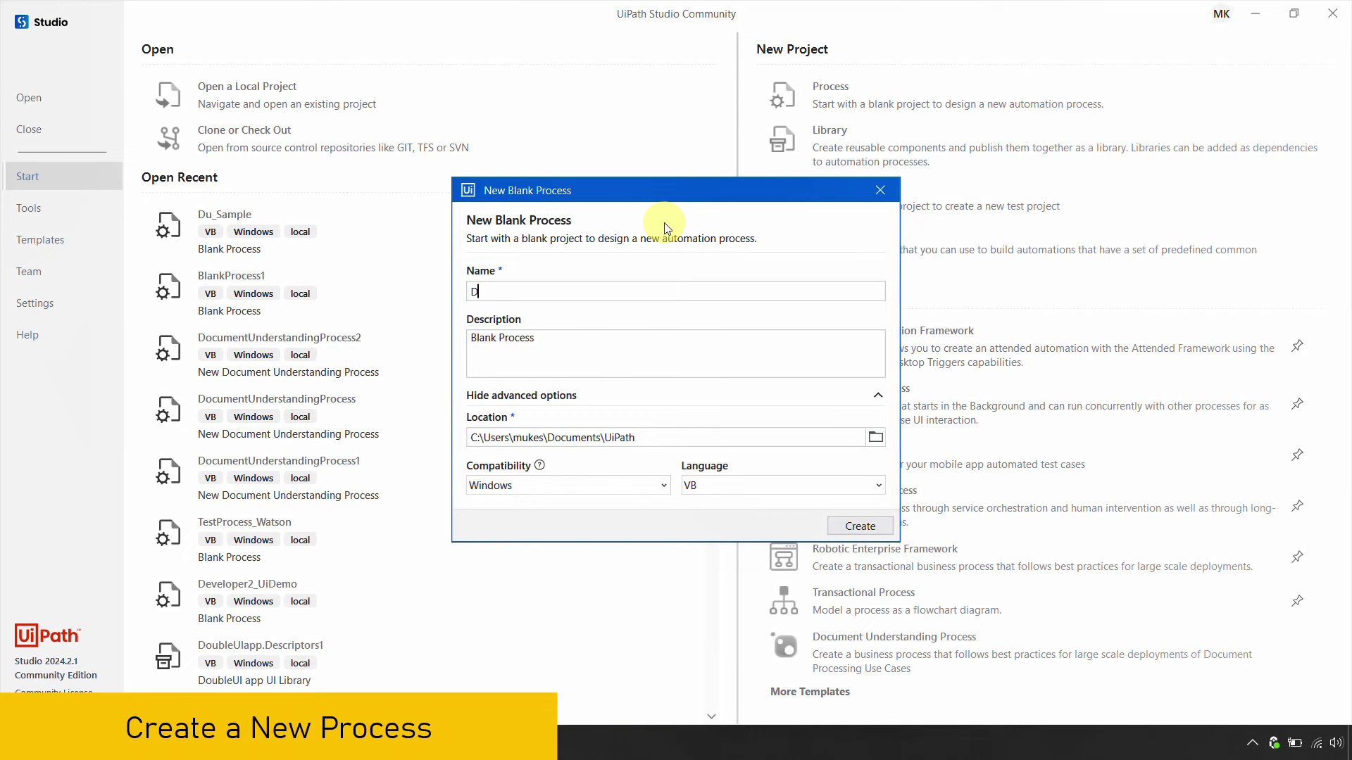
{"action": "type", "text": "u"}
{"action": "type", "text": "_Process"}
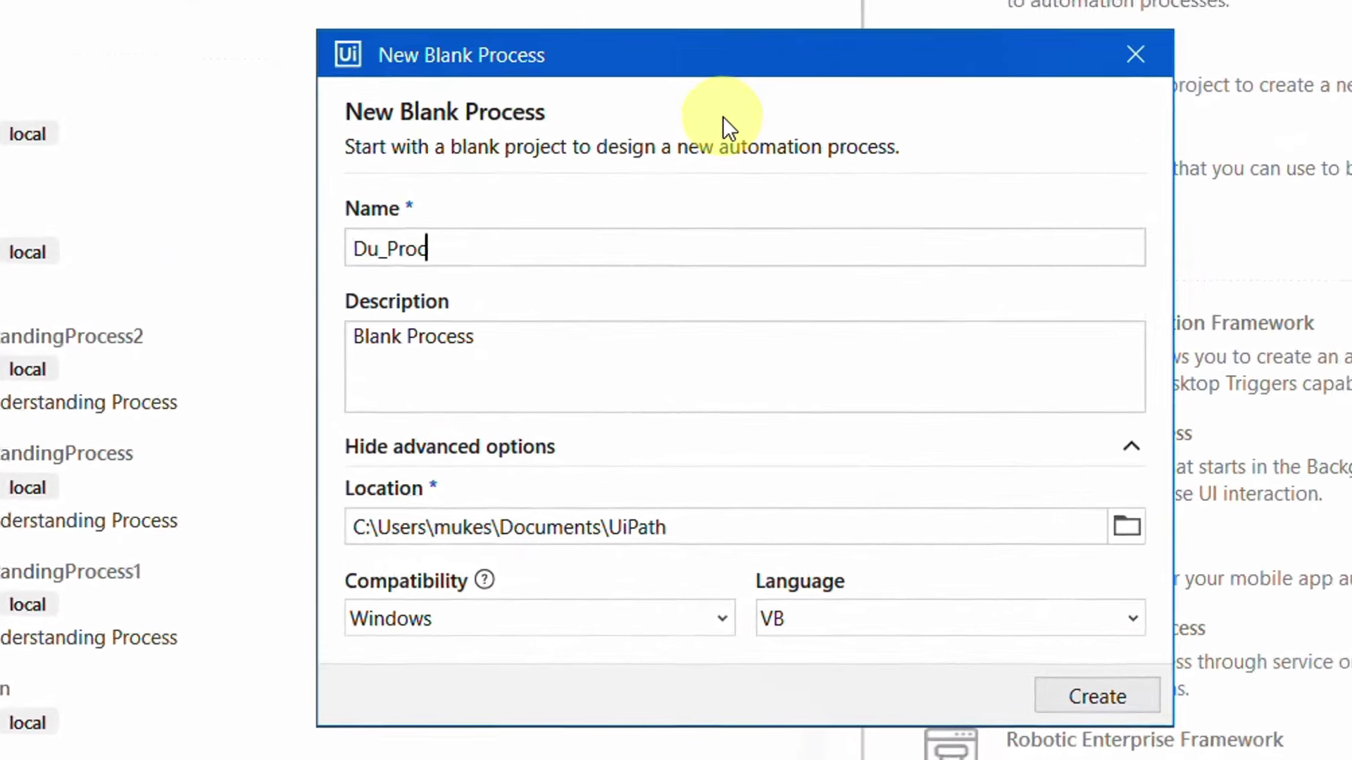
{"action": "type", "text": "_"}
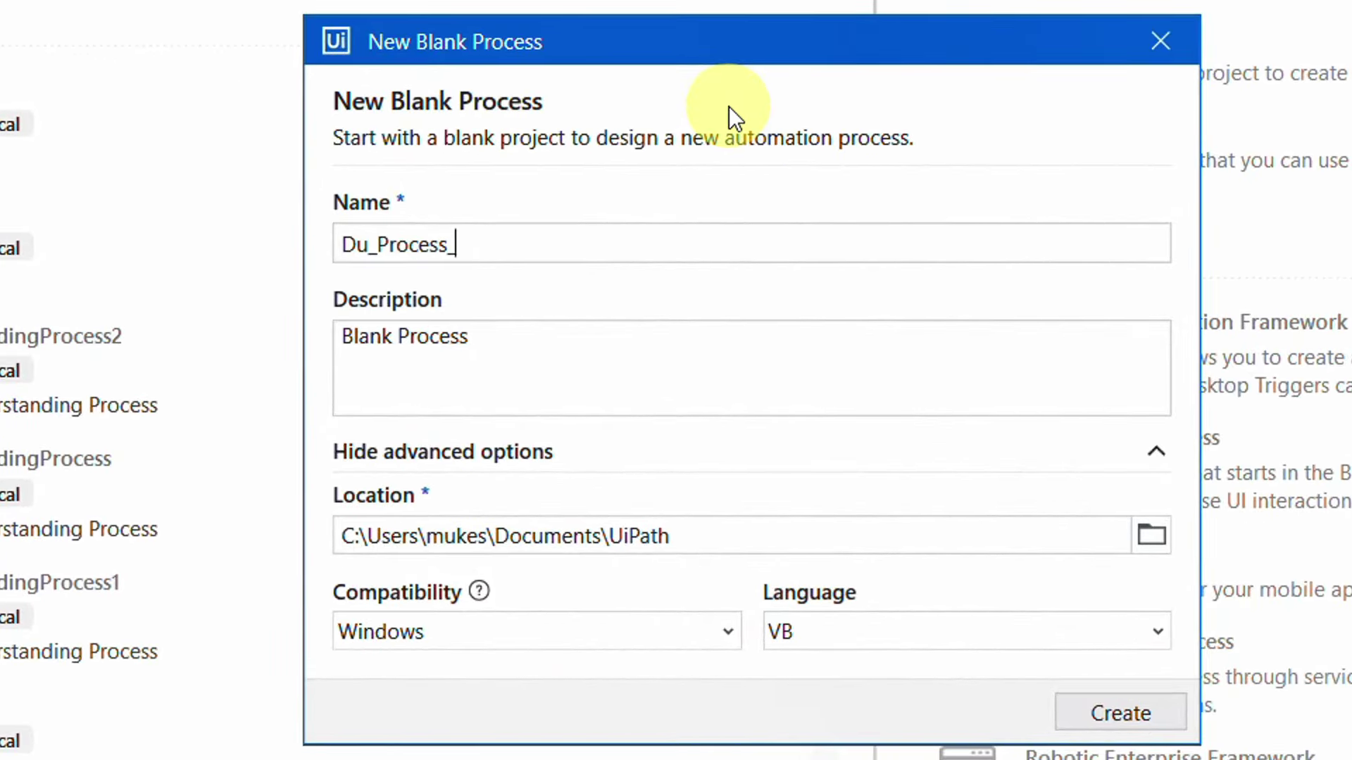
{"action": "type", "text": "TBMK"}
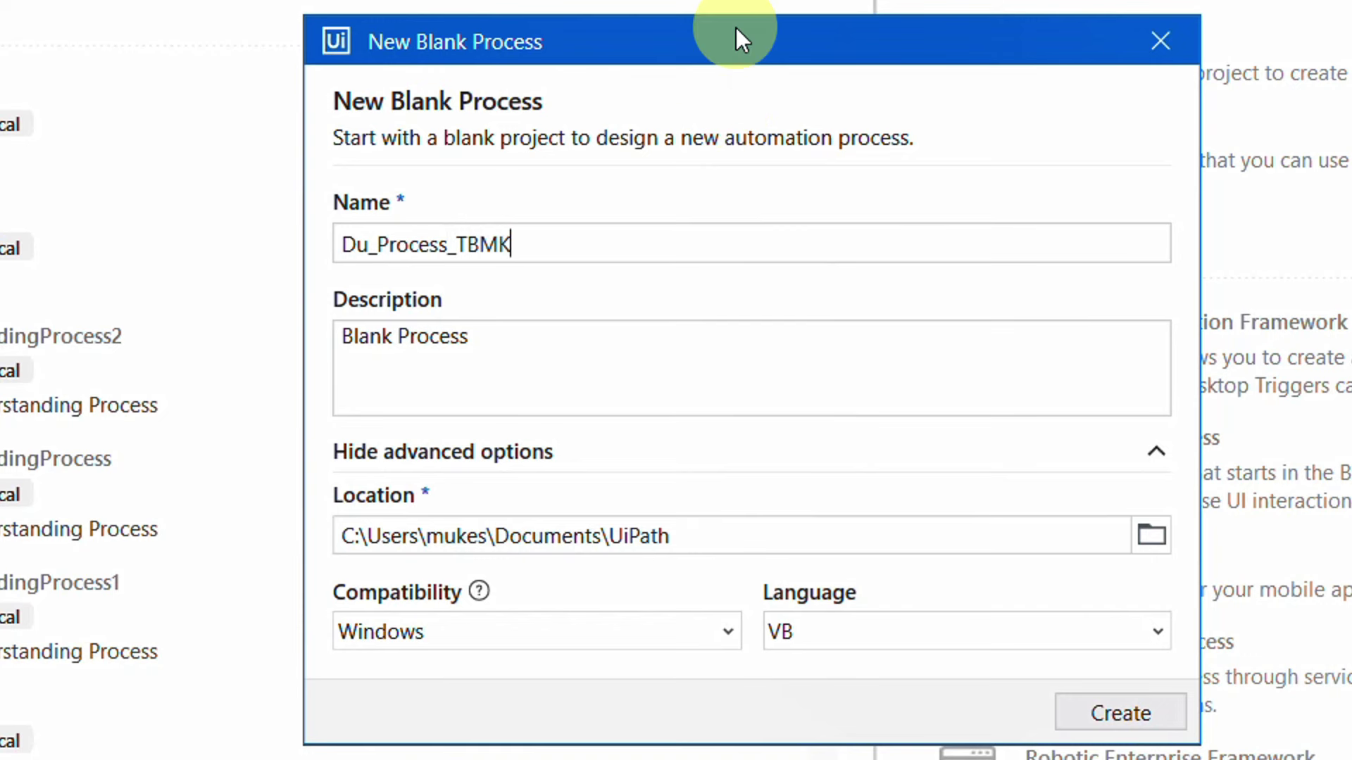
{"action": "left_click", "coordinate": [369, 243]}
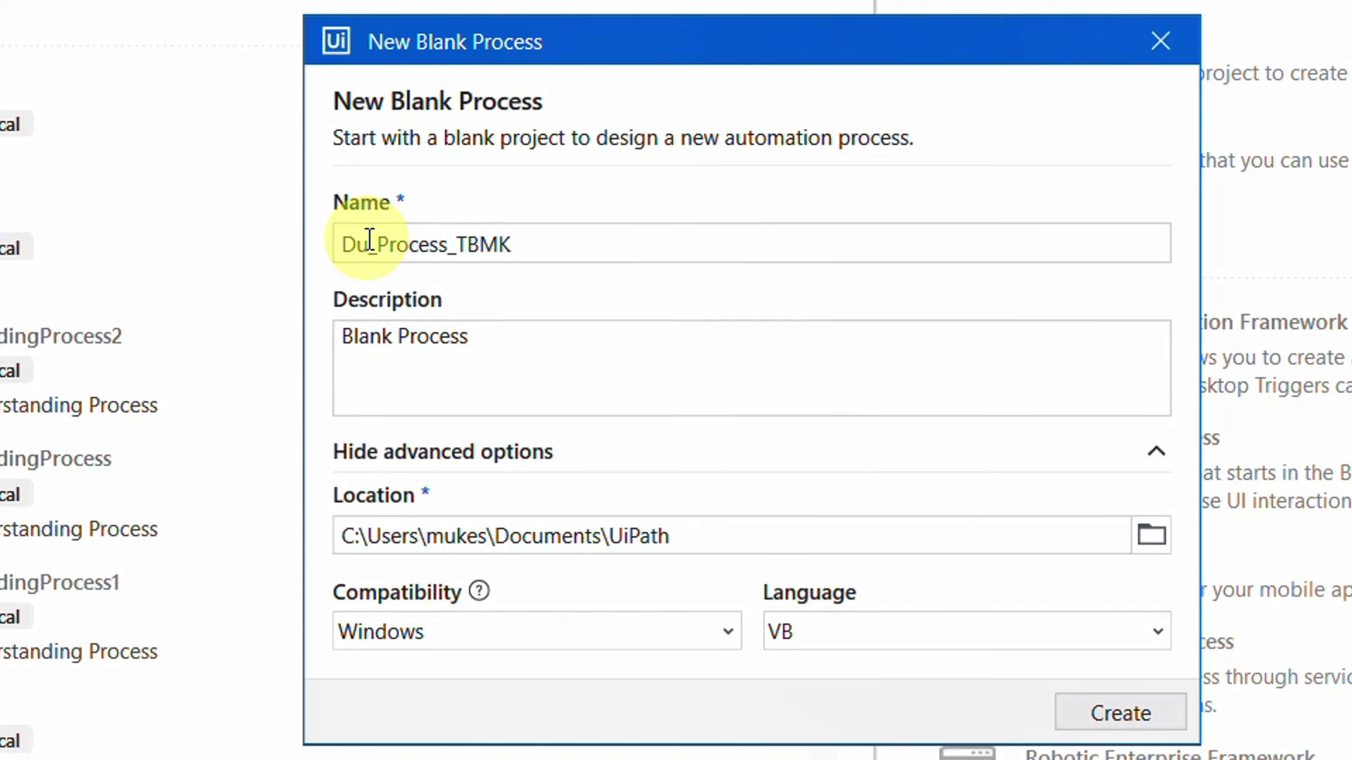
{"action": "key", "text": "BackSpace"}
{"action": "type", "text": "U"}
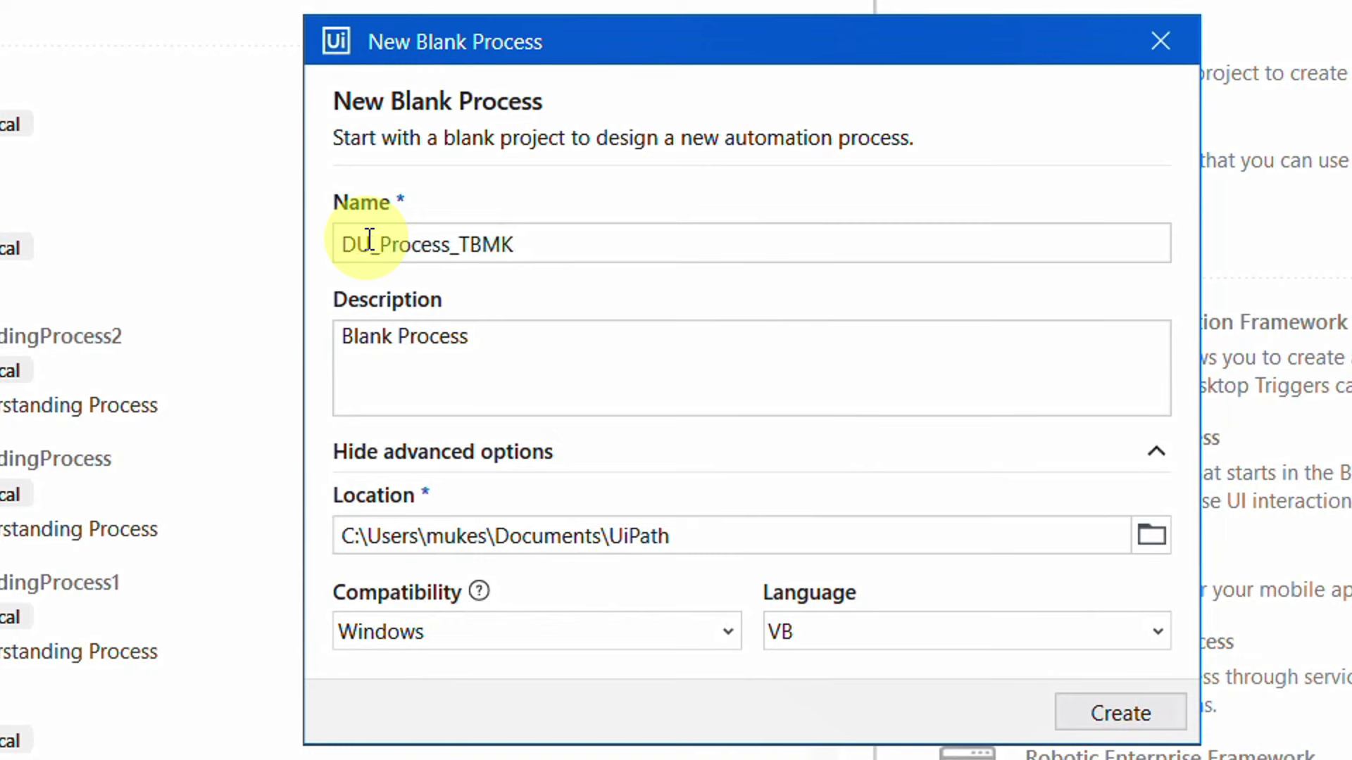
Step: Set the description to "This Is the Blank DU Process" and create the process
{"action": "left_click", "coordinate": [550, 338]}
{"action": "key", "text": "ctrl+a"}
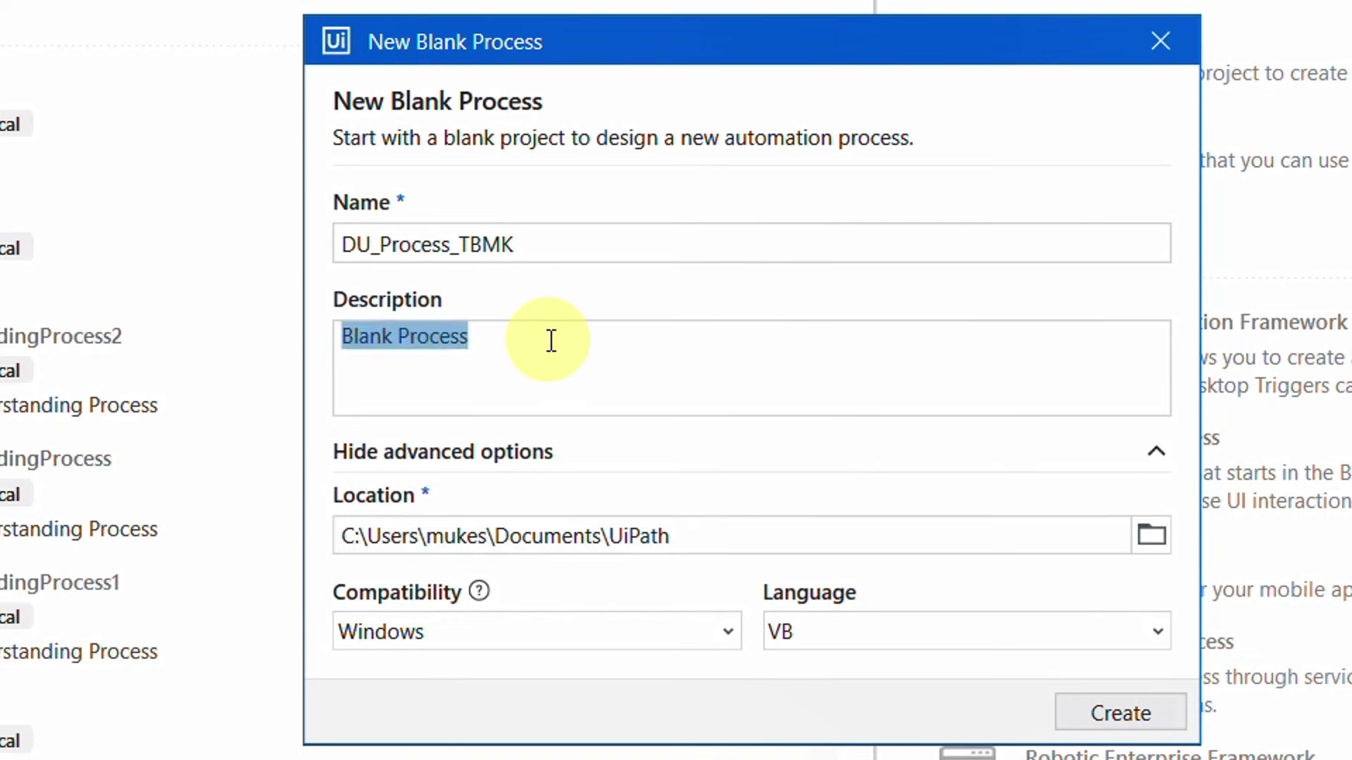
{"action": "type", "text": "This Is t"}
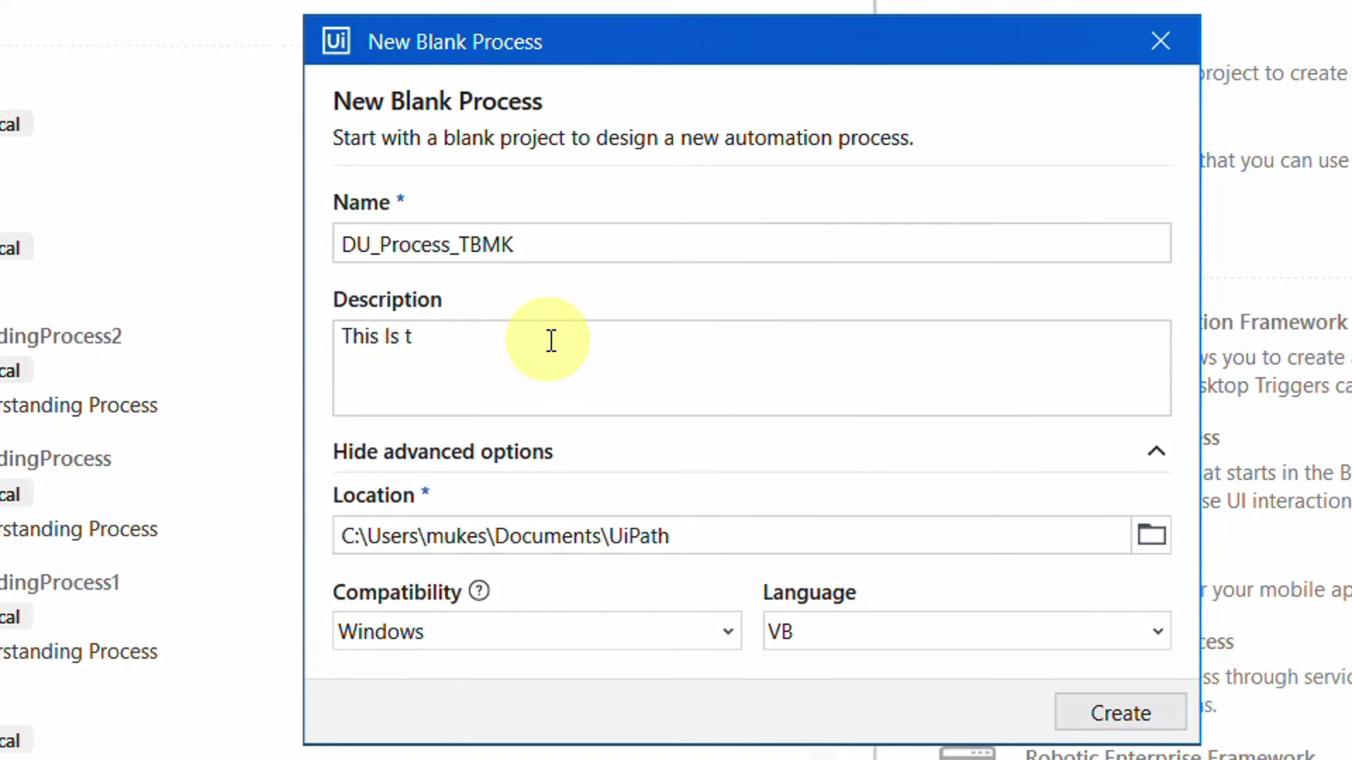
{"action": "type", "text": "he Blank "}
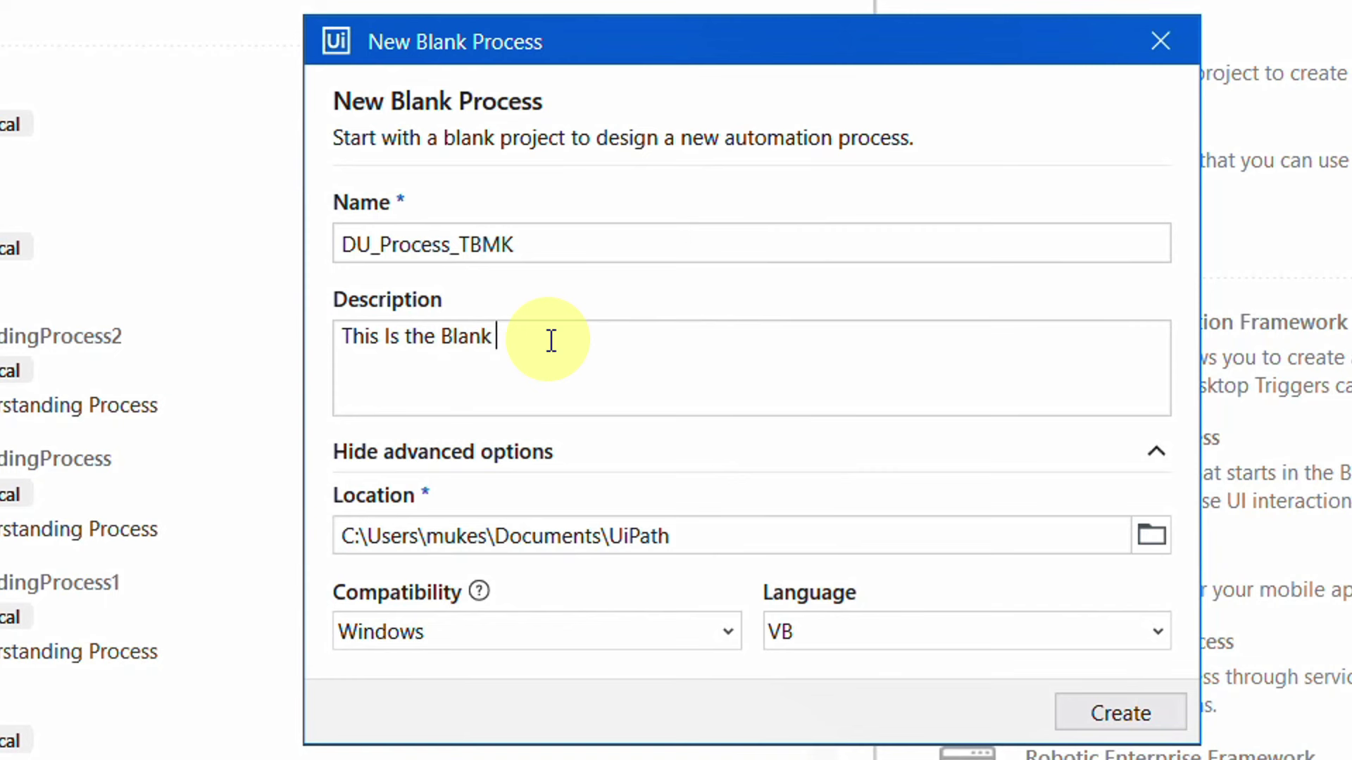
{"action": "type", "text": "DU Process"}
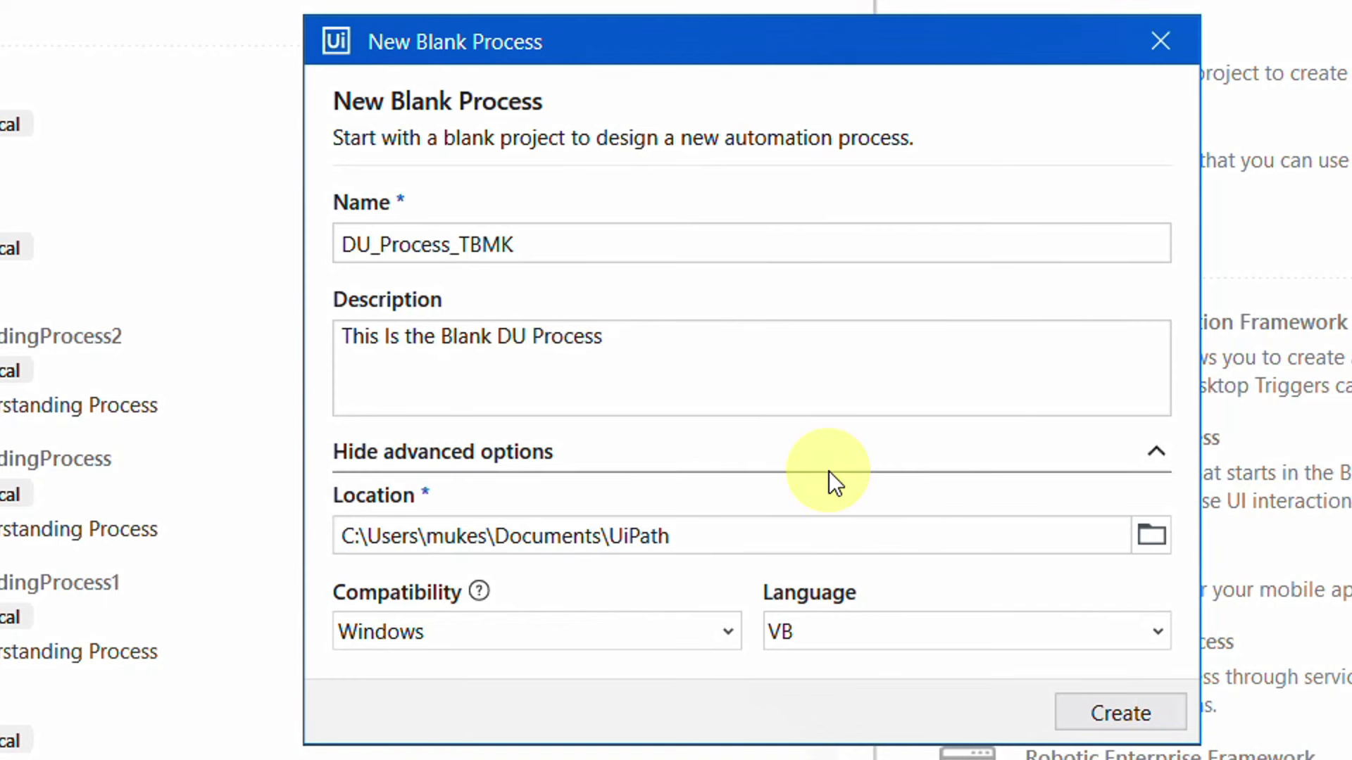
{"action": "left_click", "coordinate": [1116, 714]}
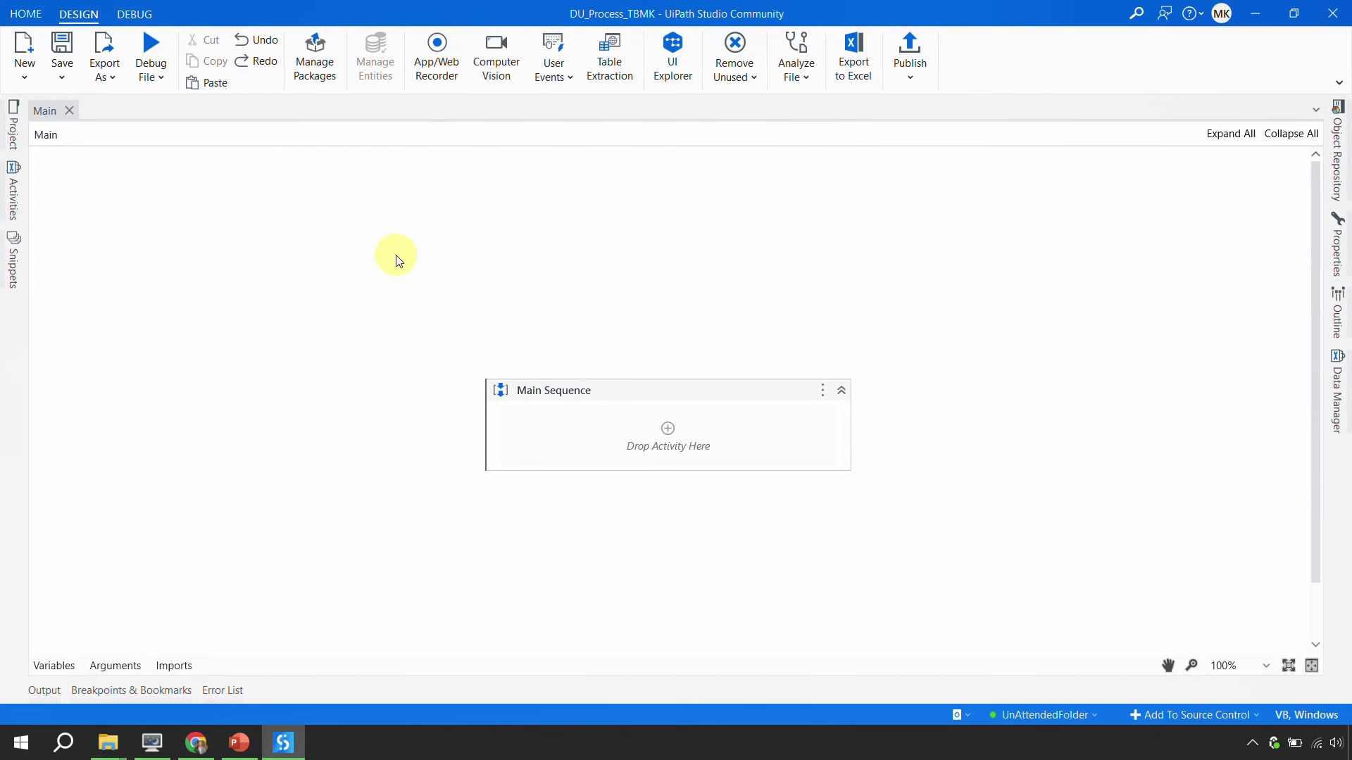
Step: Review the project's default dependencies and open package management for them
{"action": "left_click", "coordinate": [14, 130]}
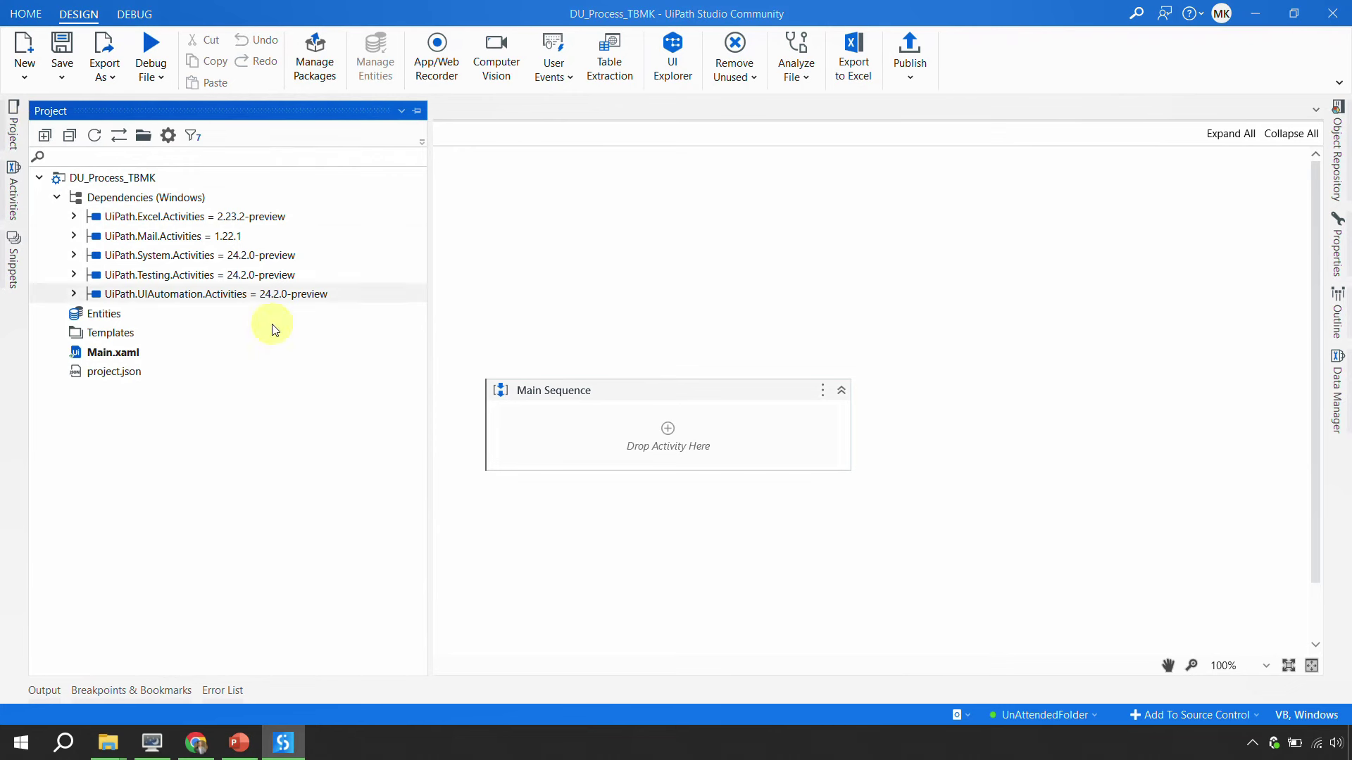
{"action": "mouse_move", "coordinate": [265, 241]}
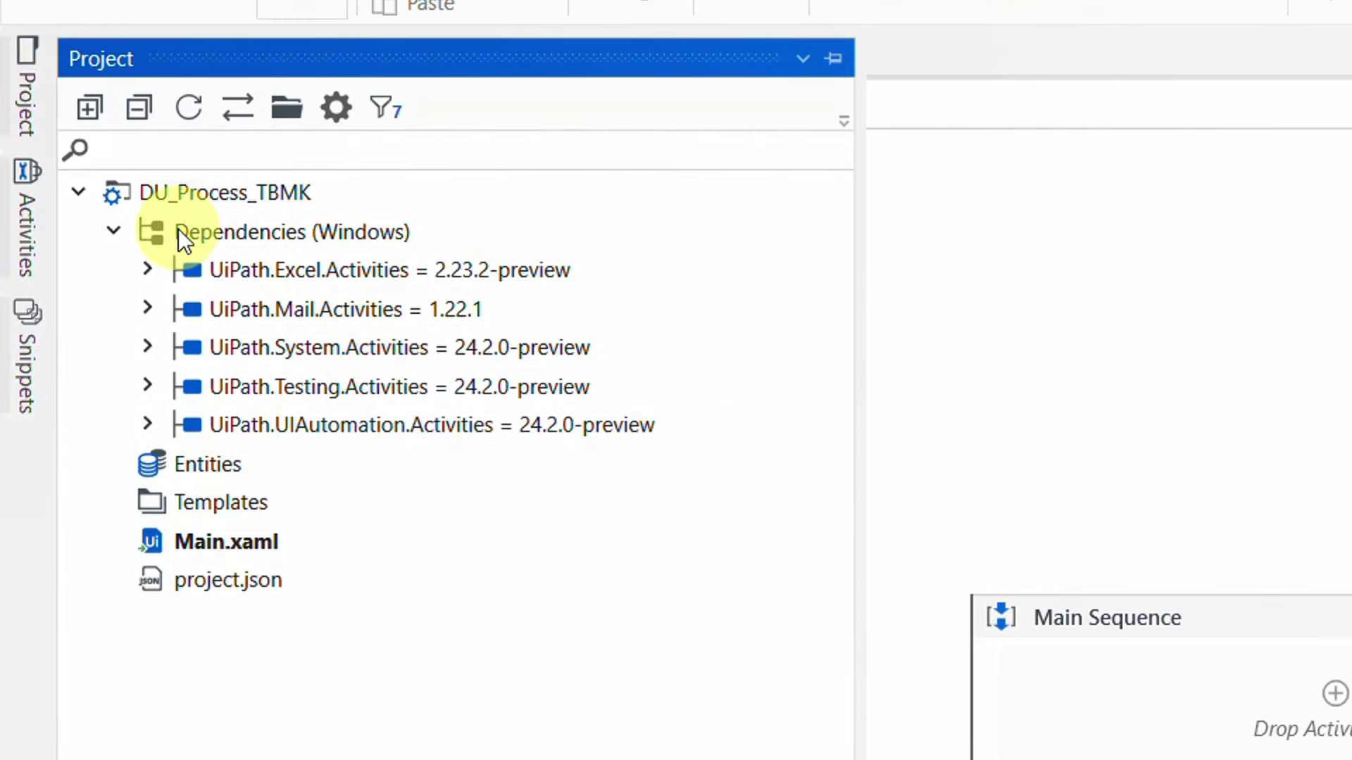
{"action": "mouse_move", "coordinate": [547, 316]}
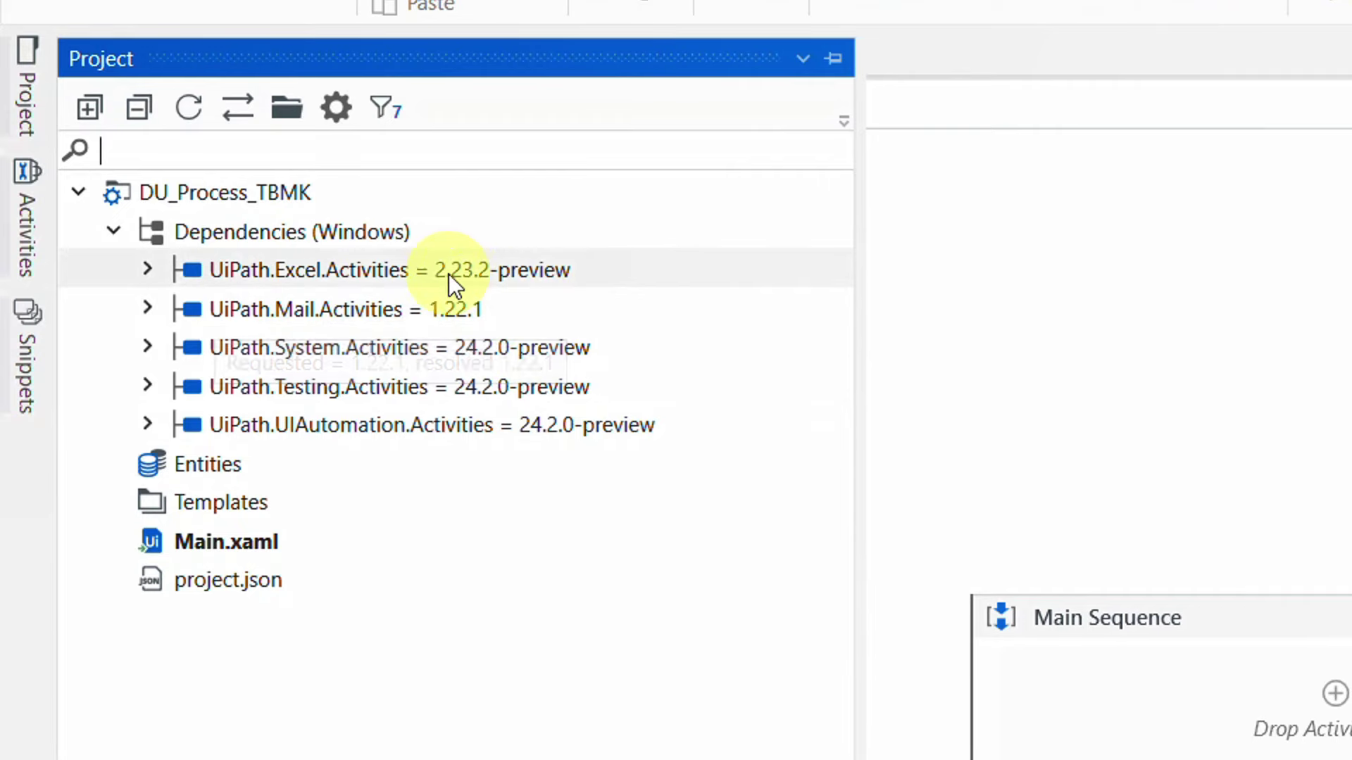
{"action": "left_click", "coordinate": [345, 233]}
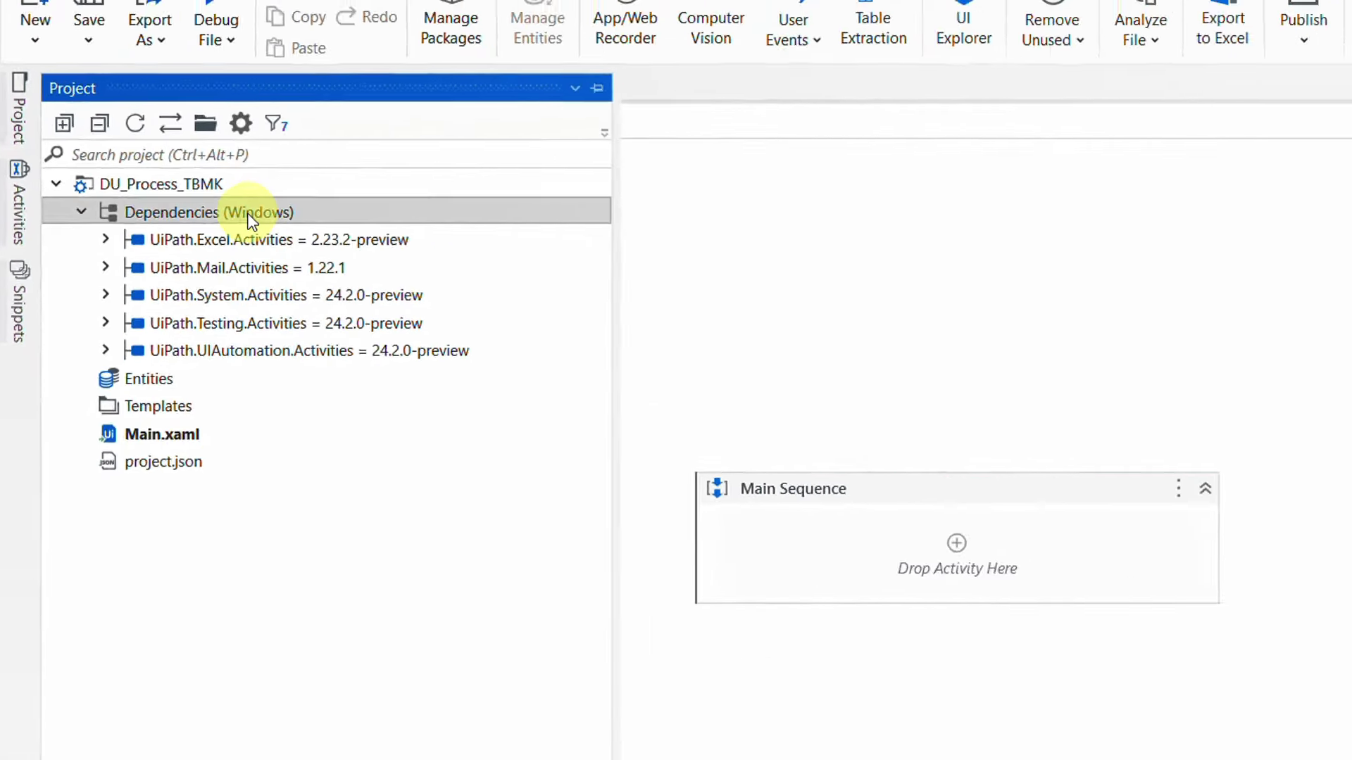
{"action": "right_click", "coordinate": [345, 234]}
{"action": "left_click", "coordinate": [121, 211]}
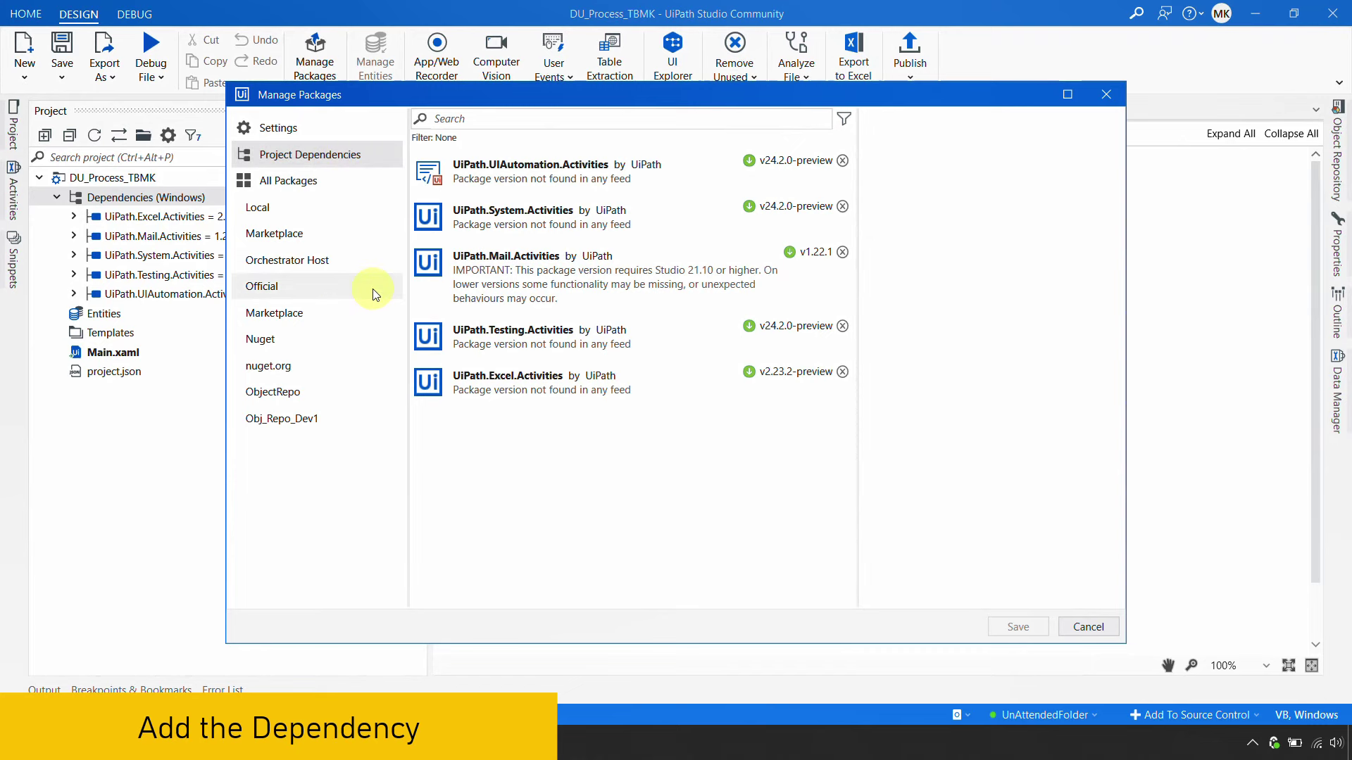
Step: Search all package feeds for "uipath.intelligent"
{"action": "left_click", "coordinate": [312, 182]}
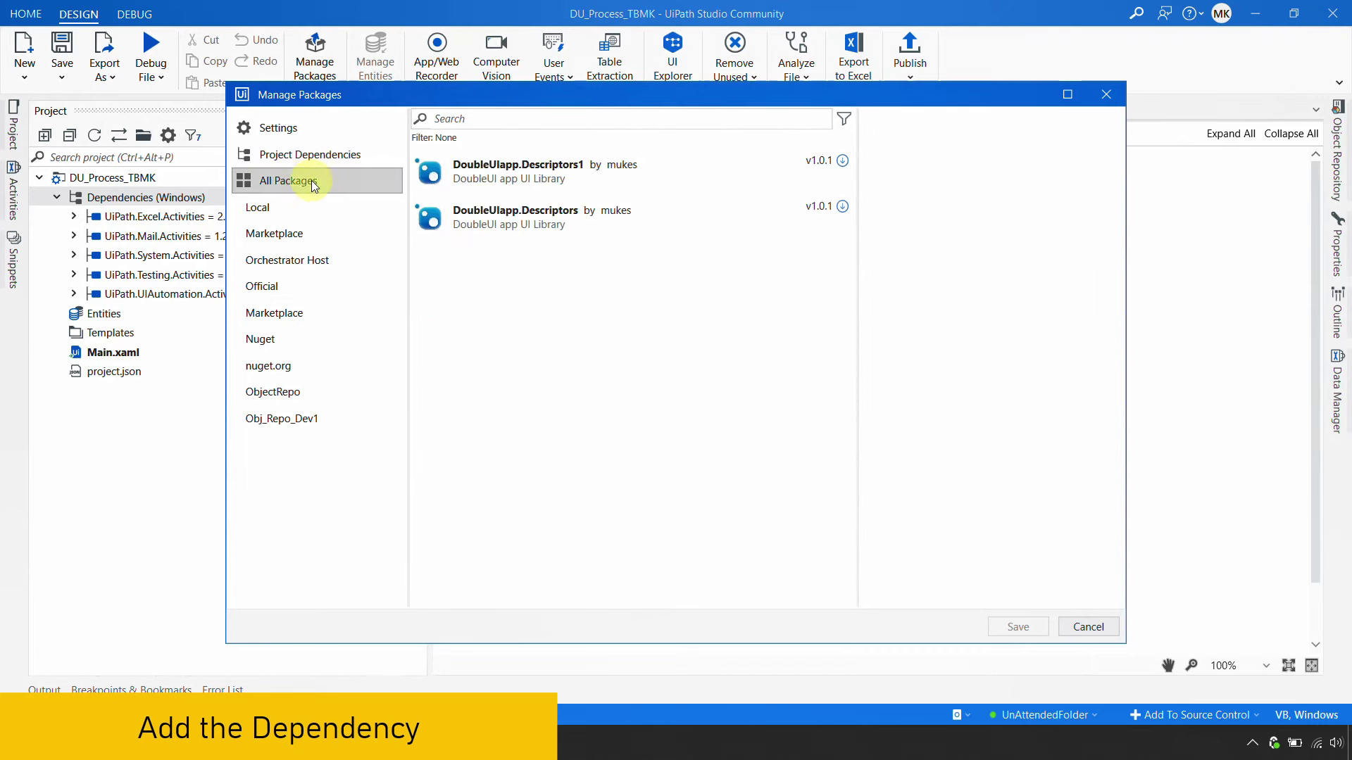
{"action": "left_click", "coordinate": [476, 117]}
{"action": "type", "text": "u"}
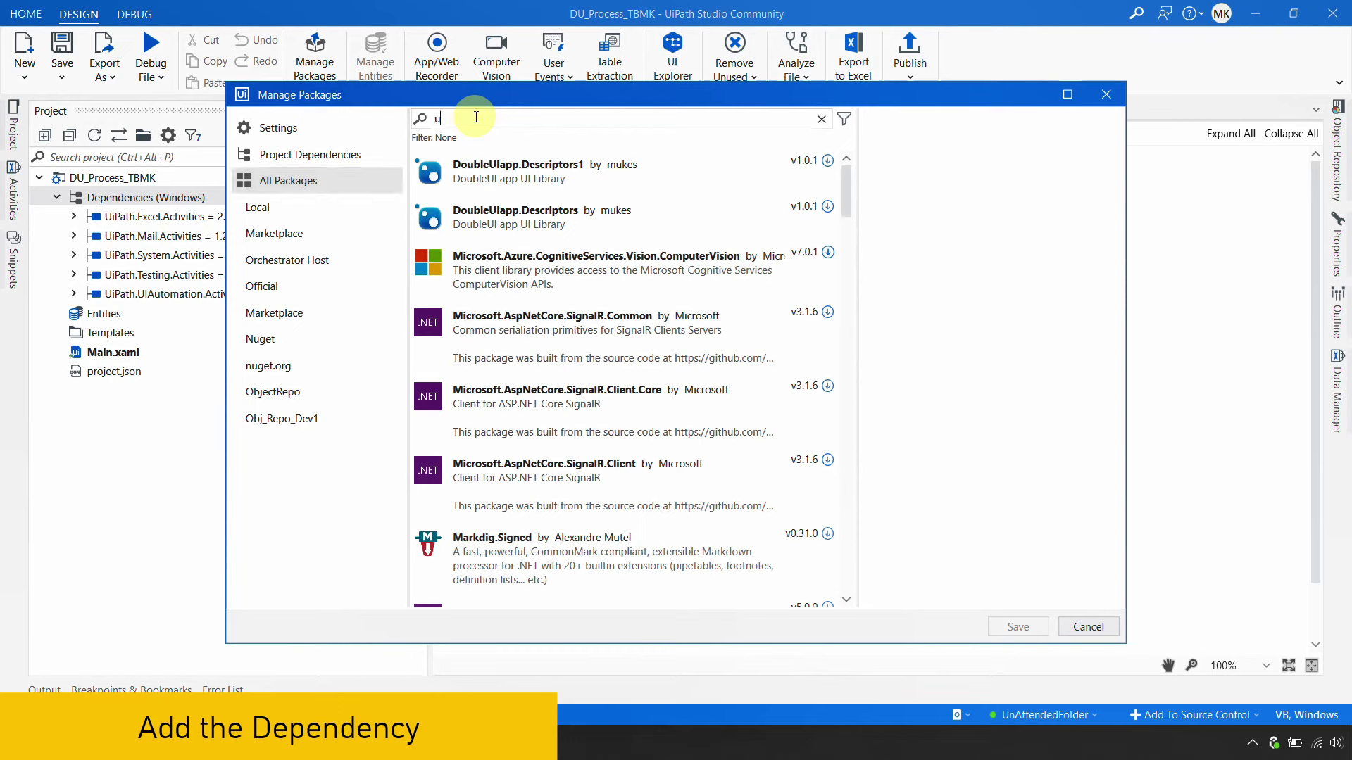
{"action": "type", "text": "ipath."}
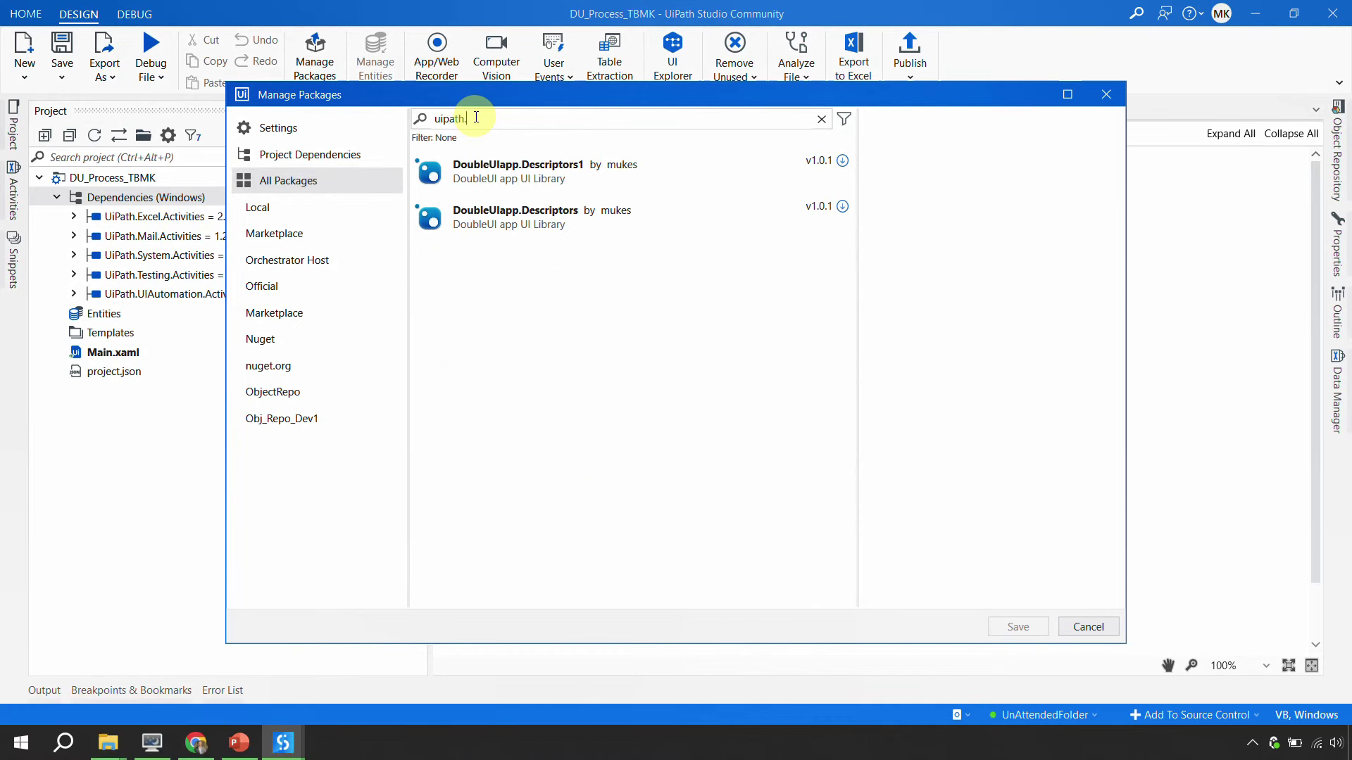
{"action": "type", "text": "intelligent"}
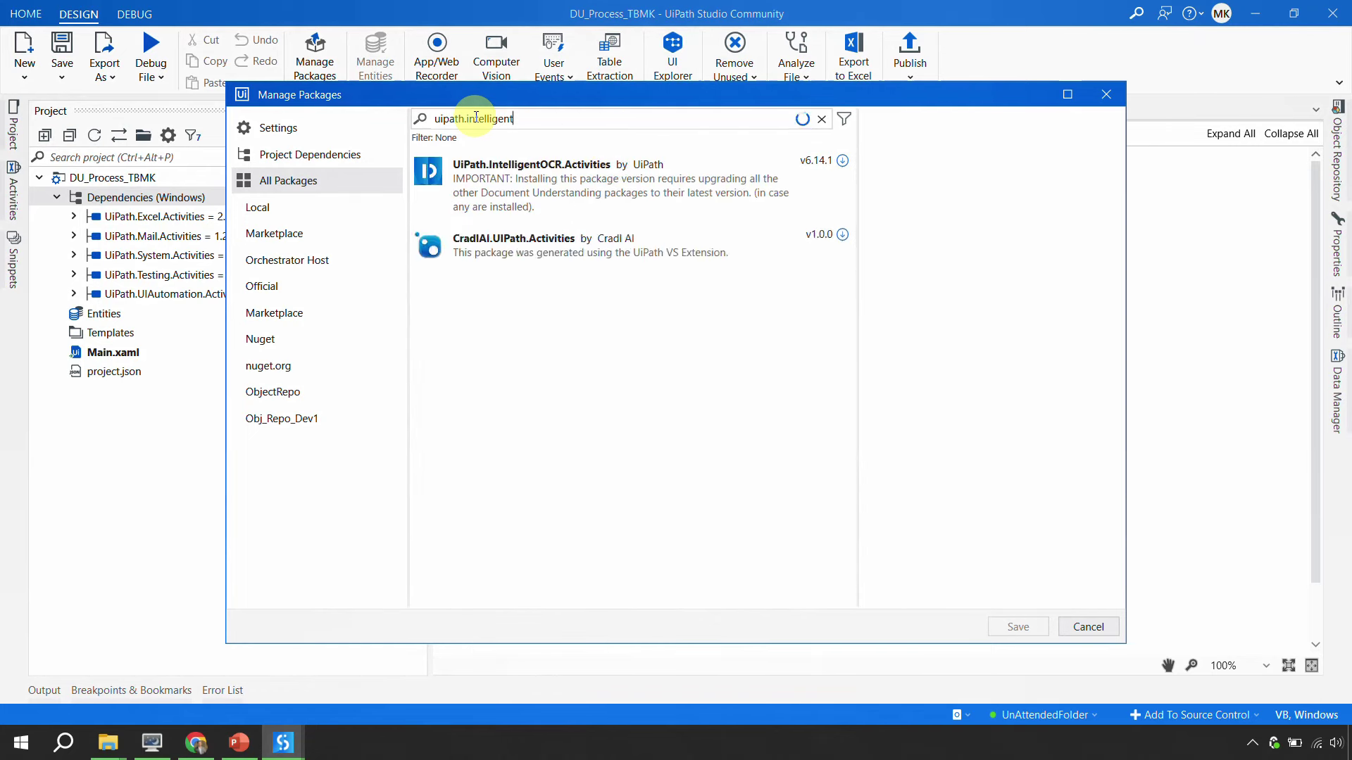
Step: Install UiPath.IntelligentOCR.Activities version 6.14.1 with the Strict runtime rule and save the package changes
{"action": "left_click", "coordinate": [573, 186]}
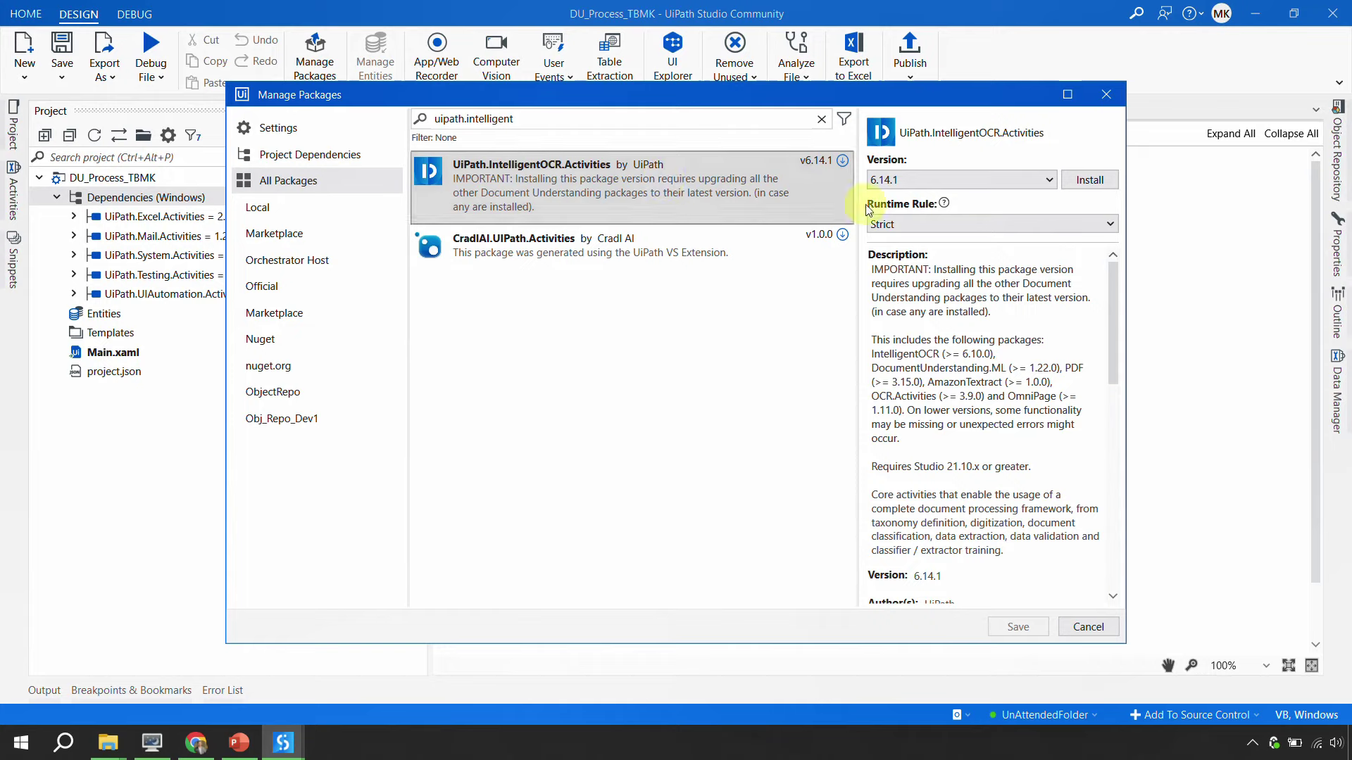
{"action": "left_click", "coordinate": [1093, 181]}
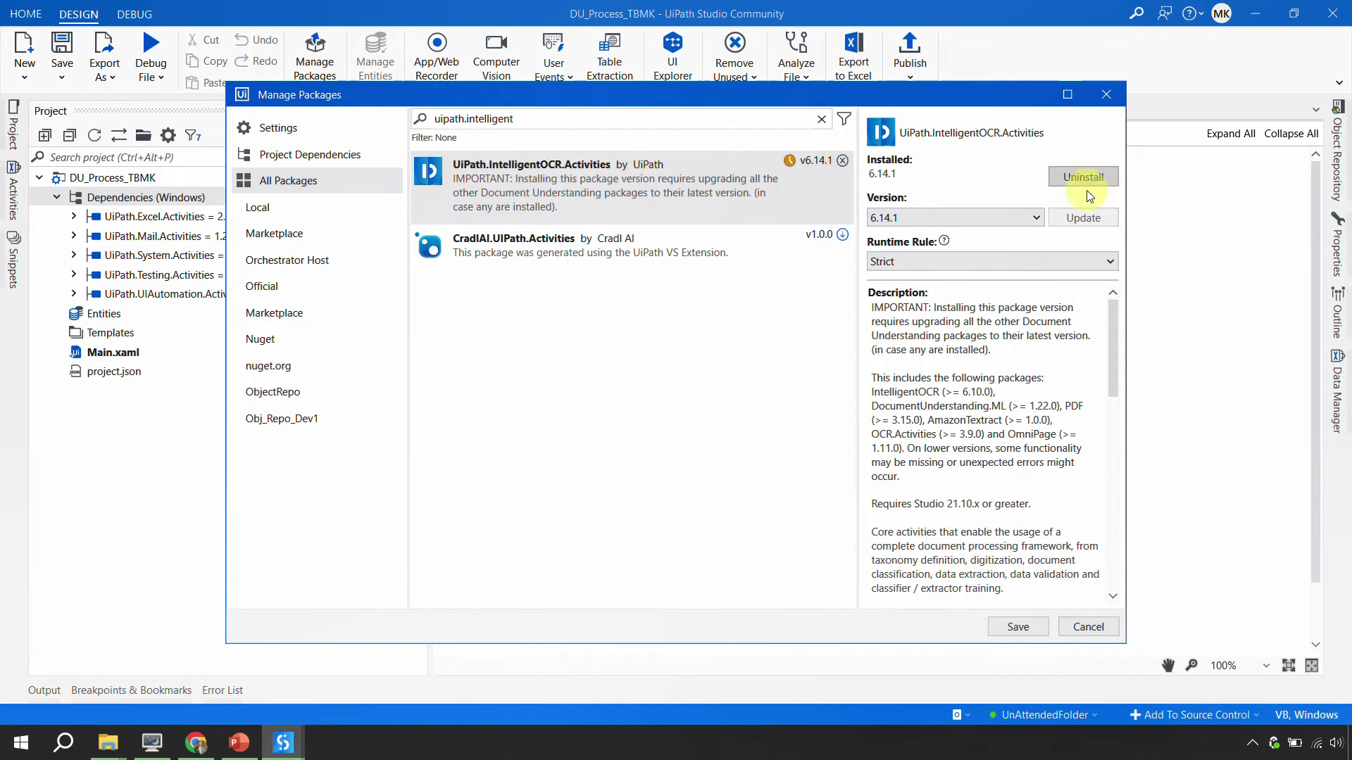
{"action": "scroll", "coordinate": [1041, 407], "scroll_direction": "down", "scroll_amount": 1}
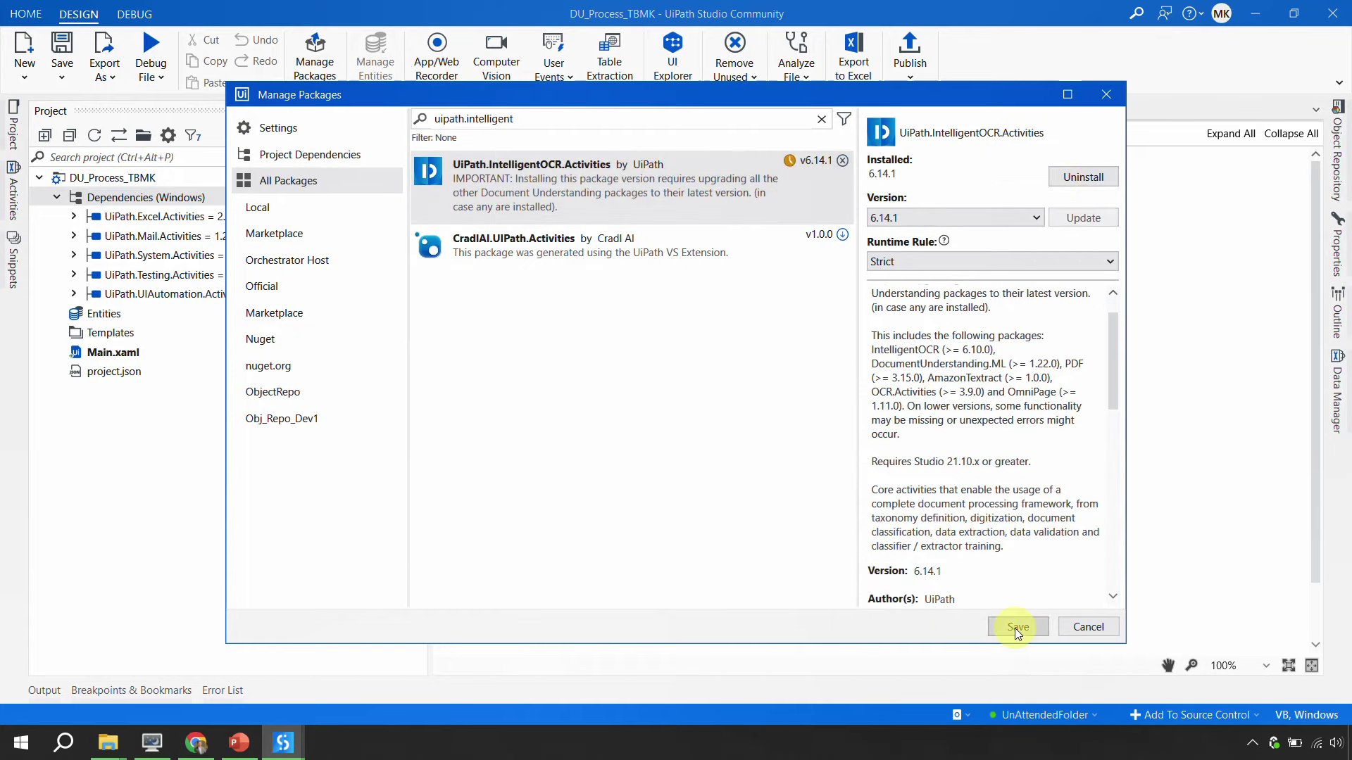
{"action": "left_click", "coordinate": [1017, 626]}
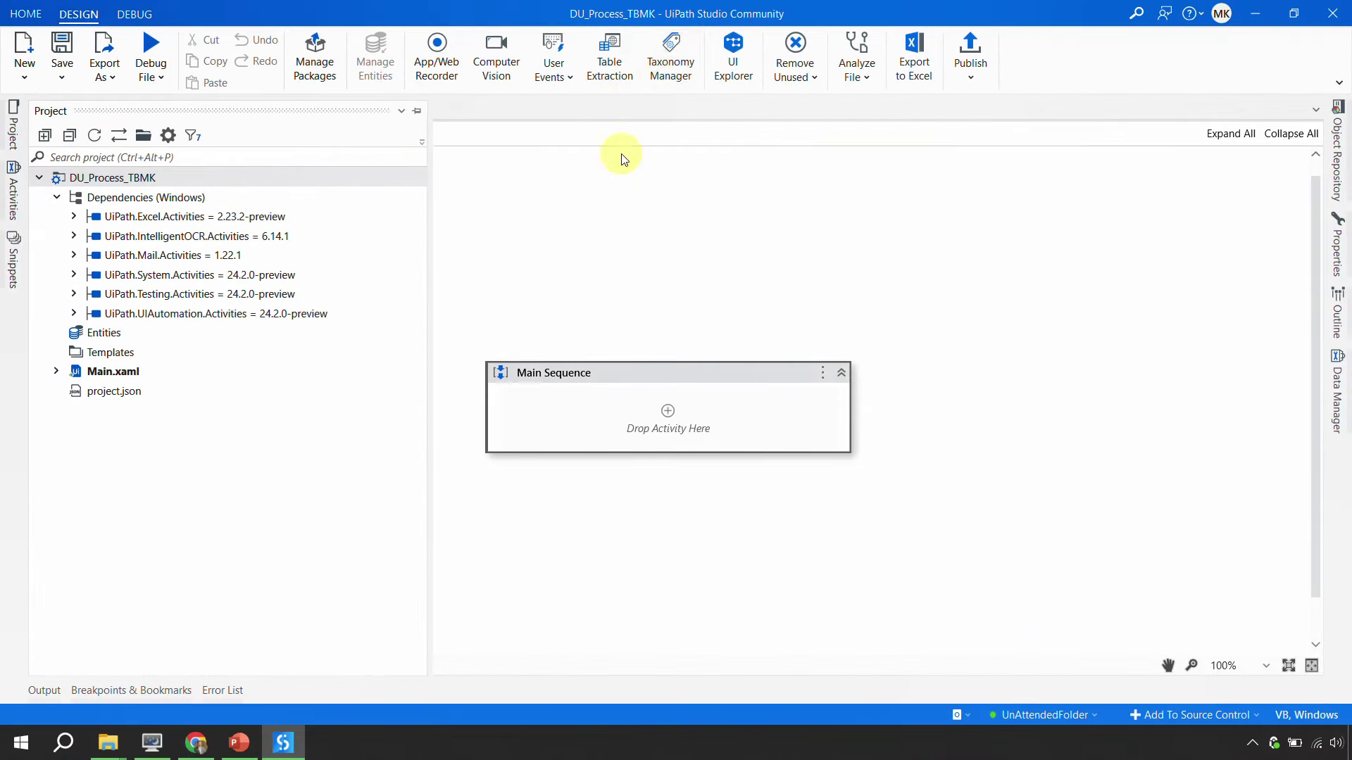
Step: Expand App Integration and its Document Understanding group among the installed activities to examine the activities it offers
{"action": "left_click", "coordinate": [14, 201]}
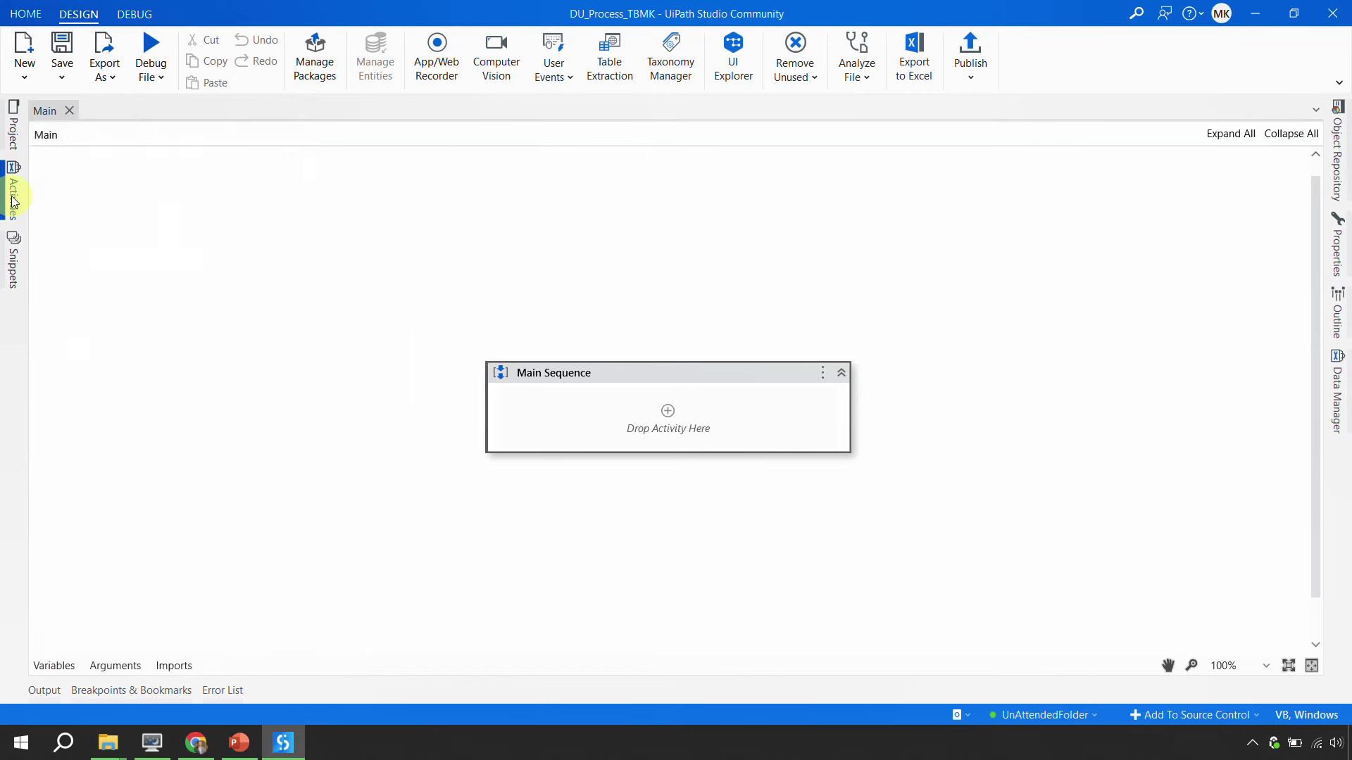
{"action": "scroll", "coordinate": [175, 344], "scroll_direction": "down", "scroll_amount": 3}
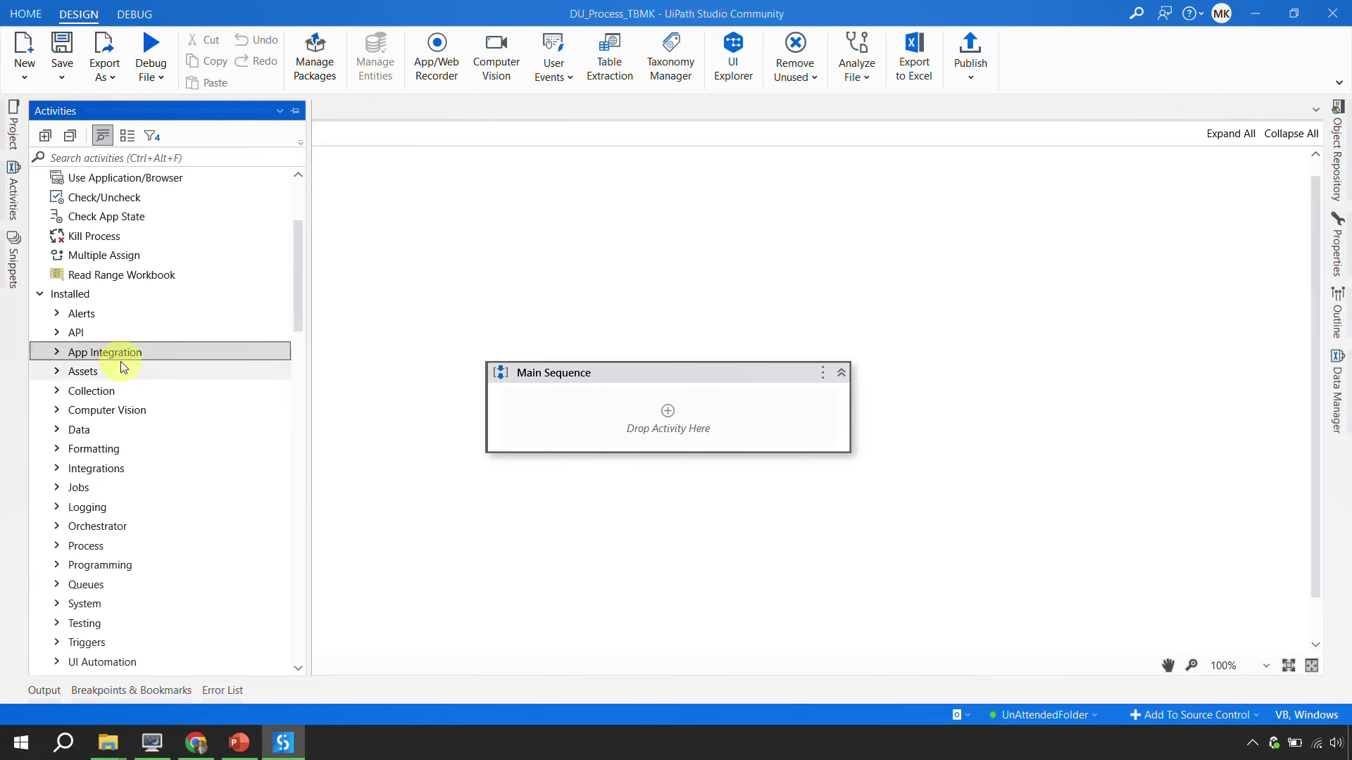
{"action": "left_click", "coordinate": [118, 358]}
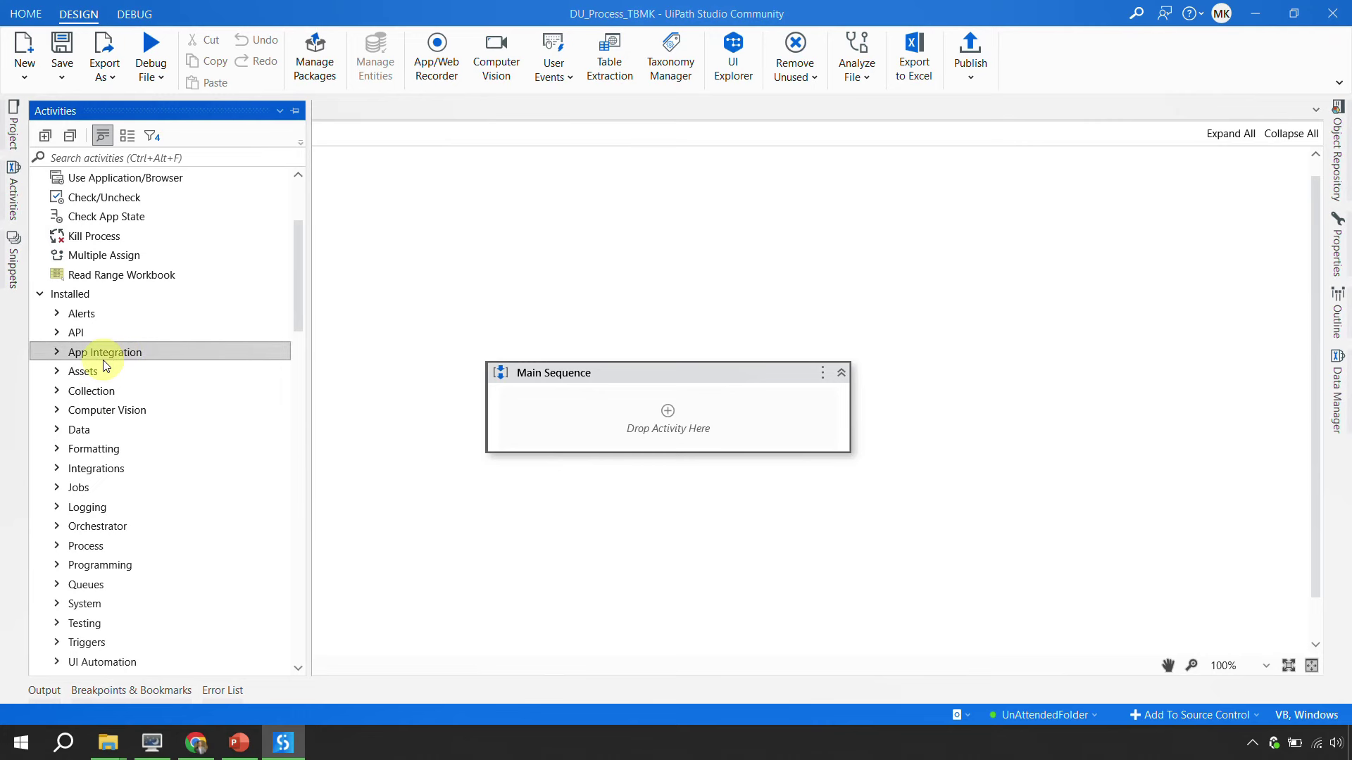
{"action": "left_click", "coordinate": [59, 354]}
{"action": "scroll", "coordinate": [211, 334], "scroll_direction": "down", "scroll_amount": 1}
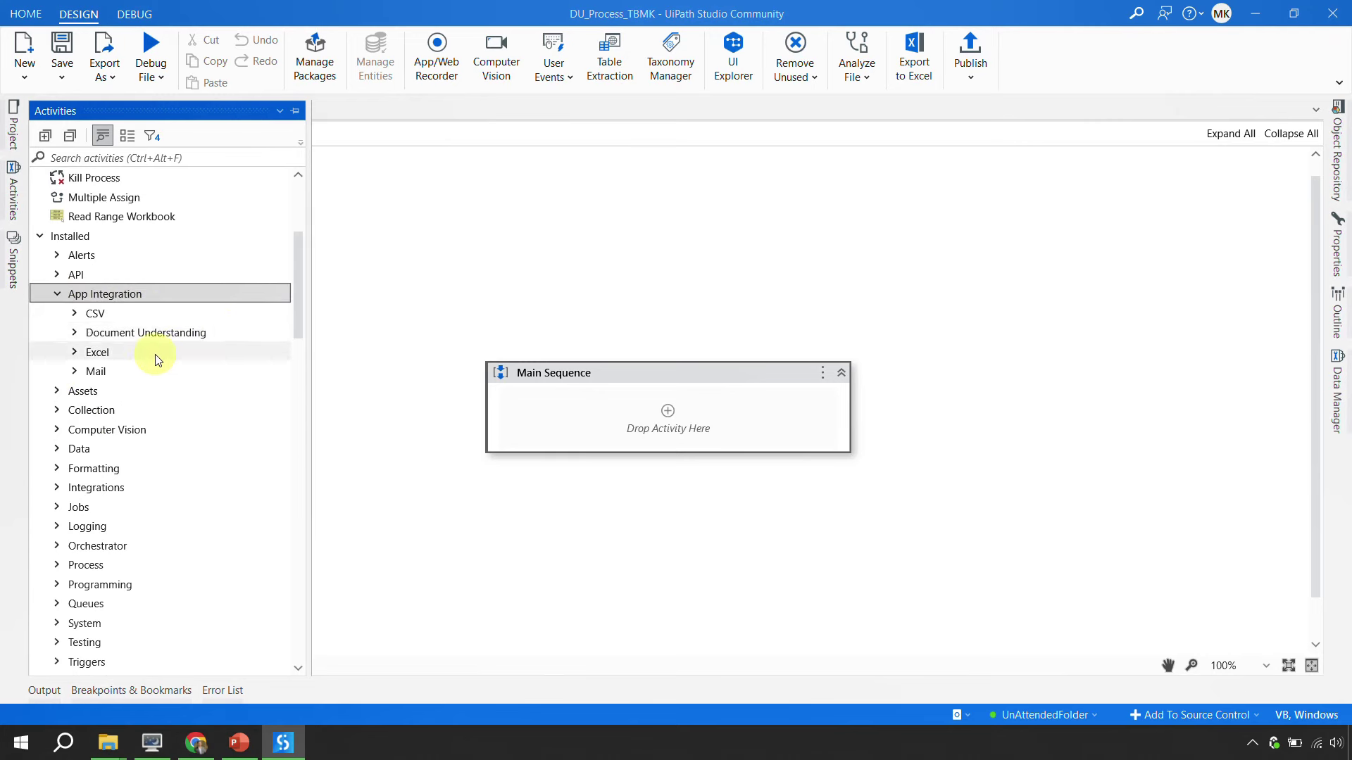
{"action": "left_click", "coordinate": [133, 335]}
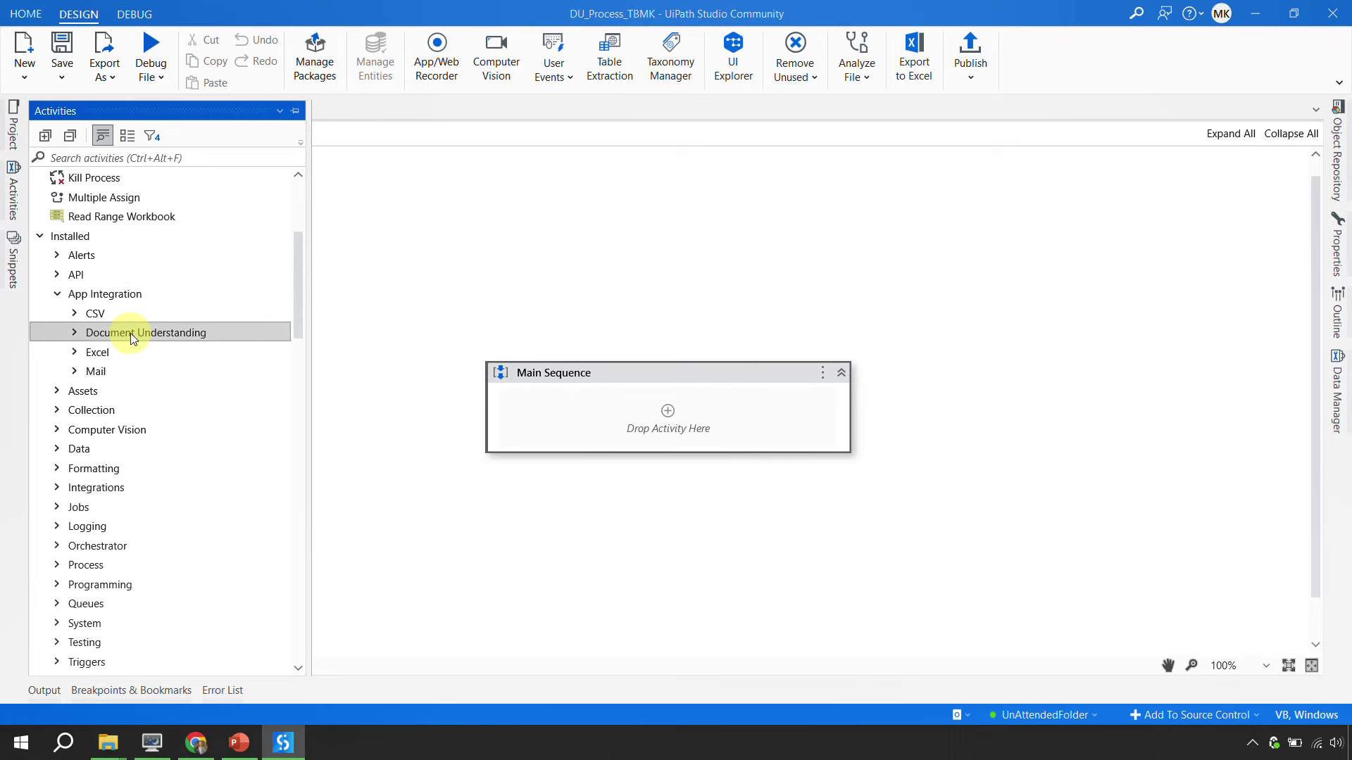
{"action": "left_click", "coordinate": [73, 333]}
{"action": "scroll", "coordinate": [188, 396], "scroll_direction": "down", "scroll_amount": 1}
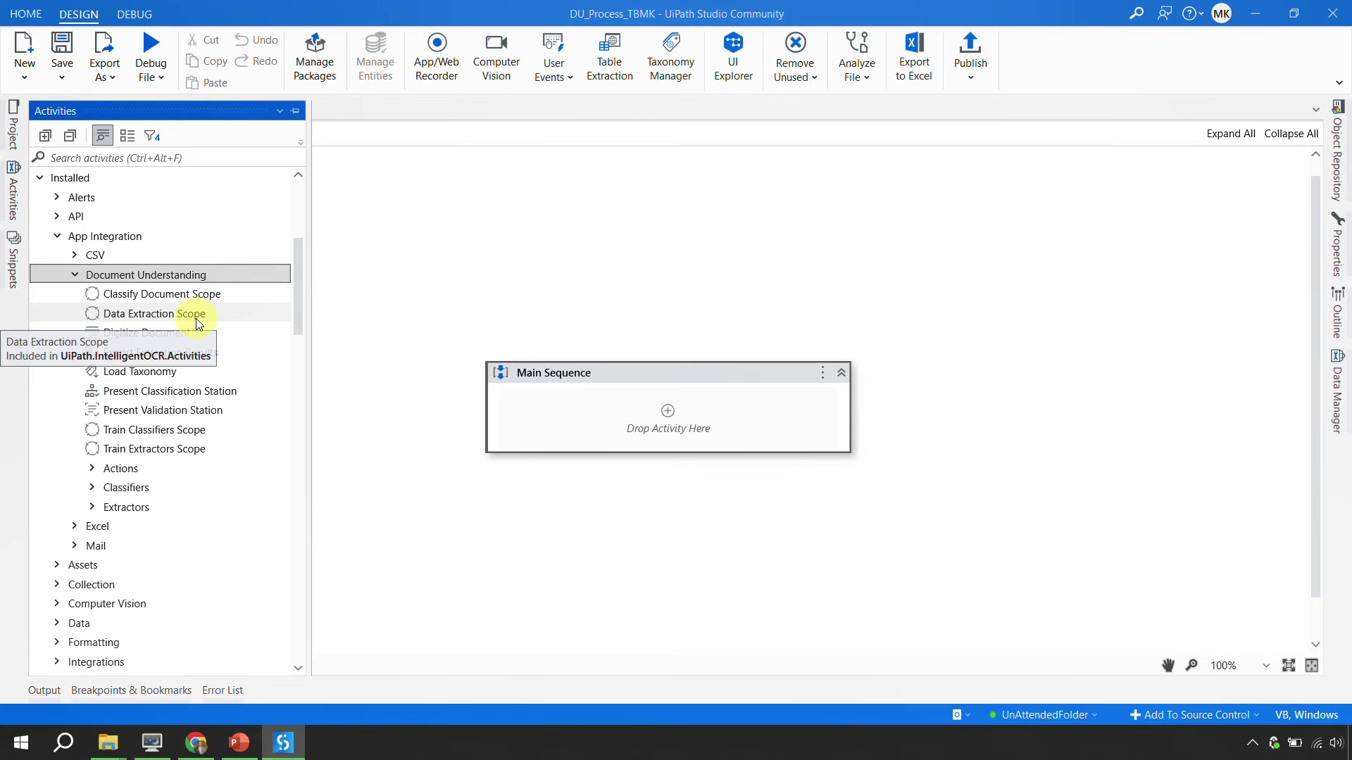
Step: Examine the Actions, Classifiers and Extractors subgroups of the Document Understanding activities
{"action": "left_click", "coordinate": [76, 276]}
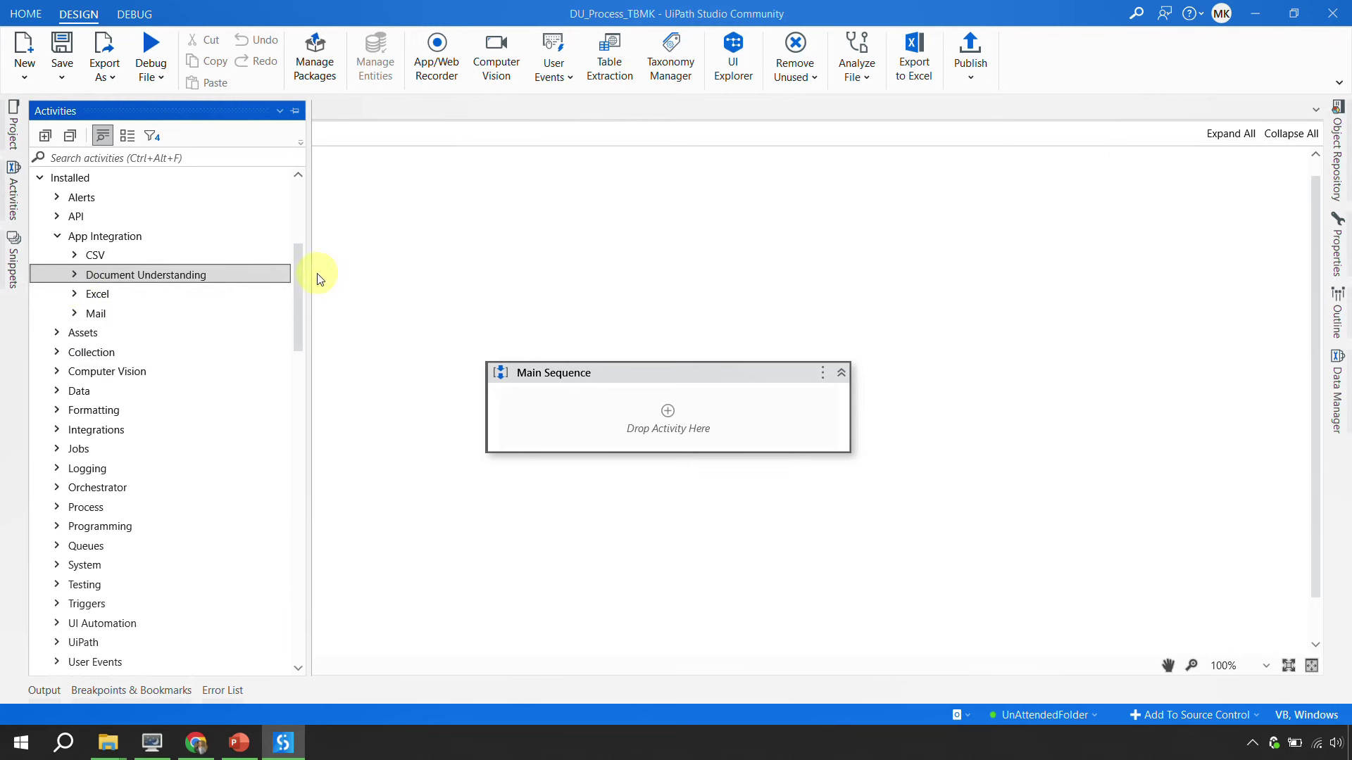
{"action": "left_click", "coordinate": [74, 276]}
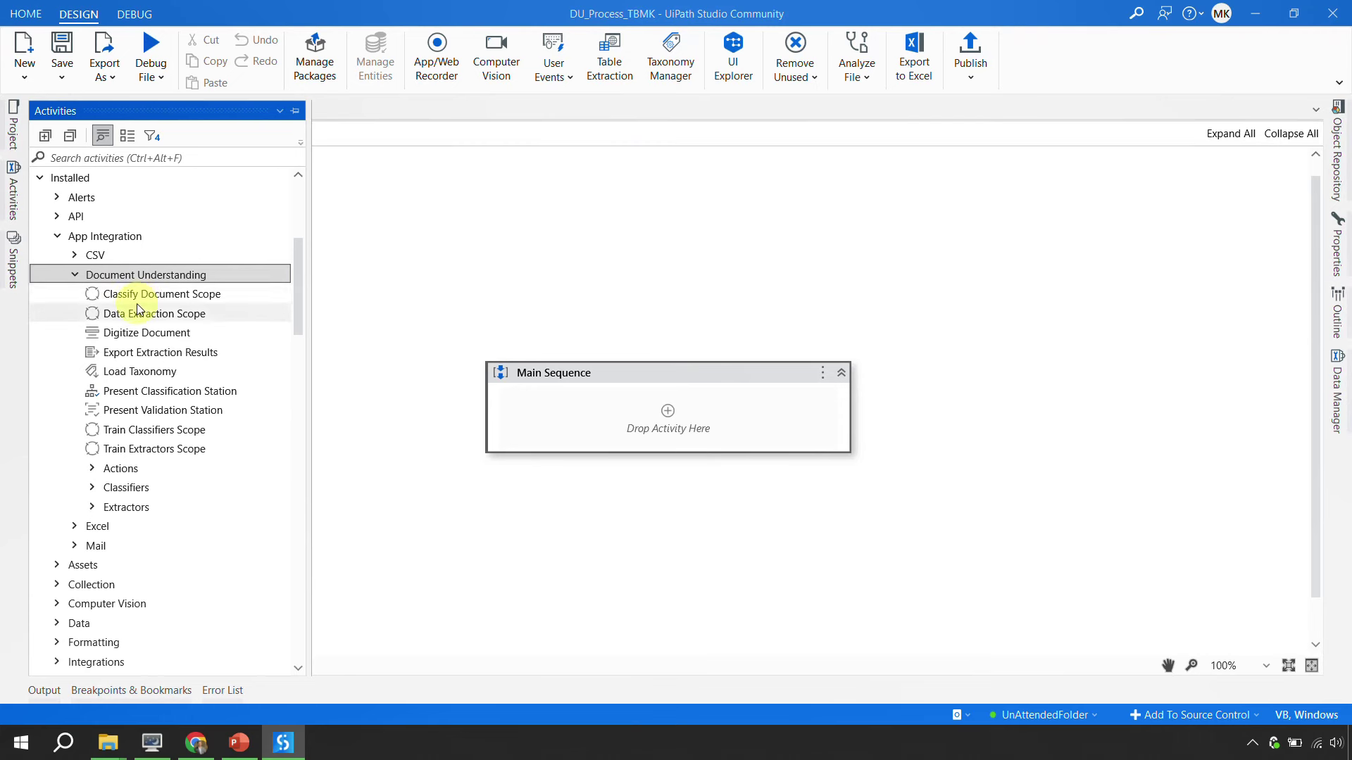
{"action": "left_click", "coordinate": [92, 470]}
{"action": "left_click", "coordinate": [91, 565]}
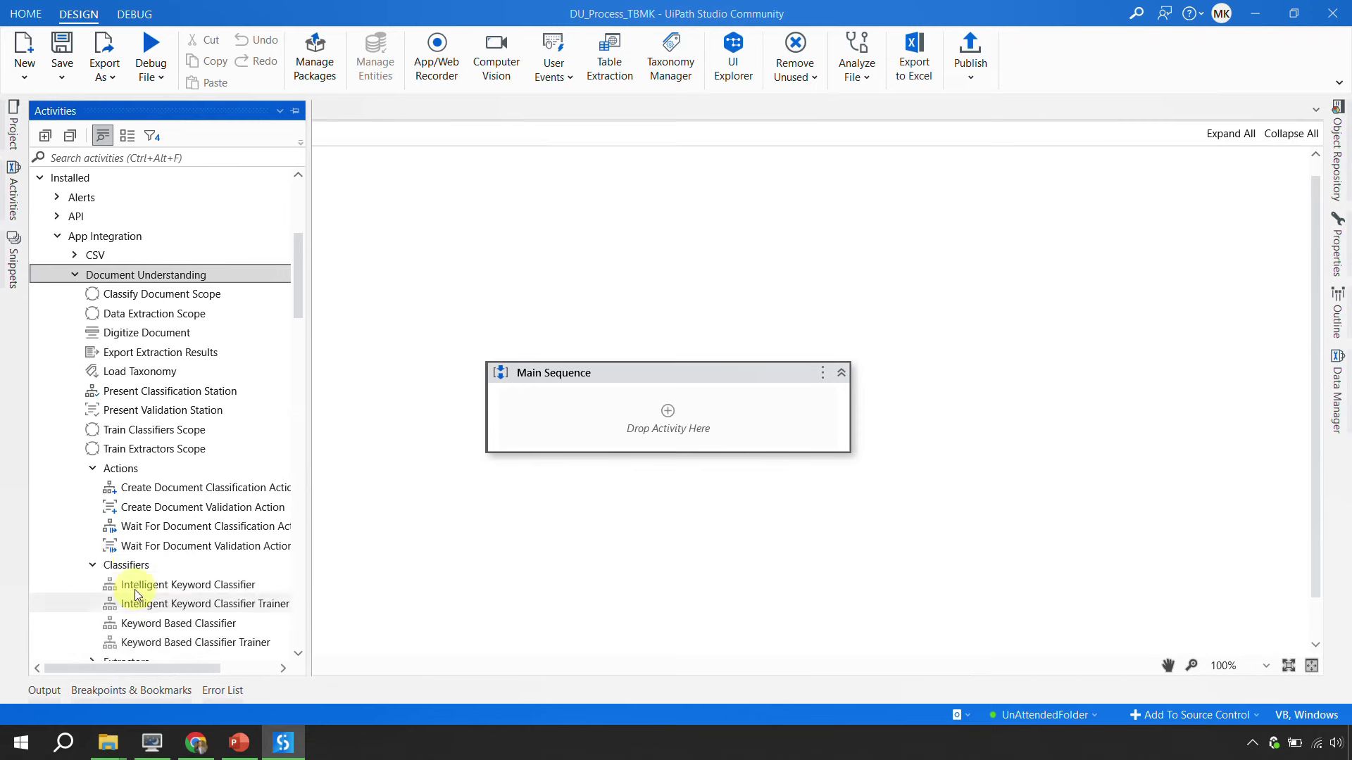
{"action": "scroll", "coordinate": [135, 595], "scroll_direction": "down", "scroll_amount": 3}
{"action": "left_click", "coordinate": [92, 487]}
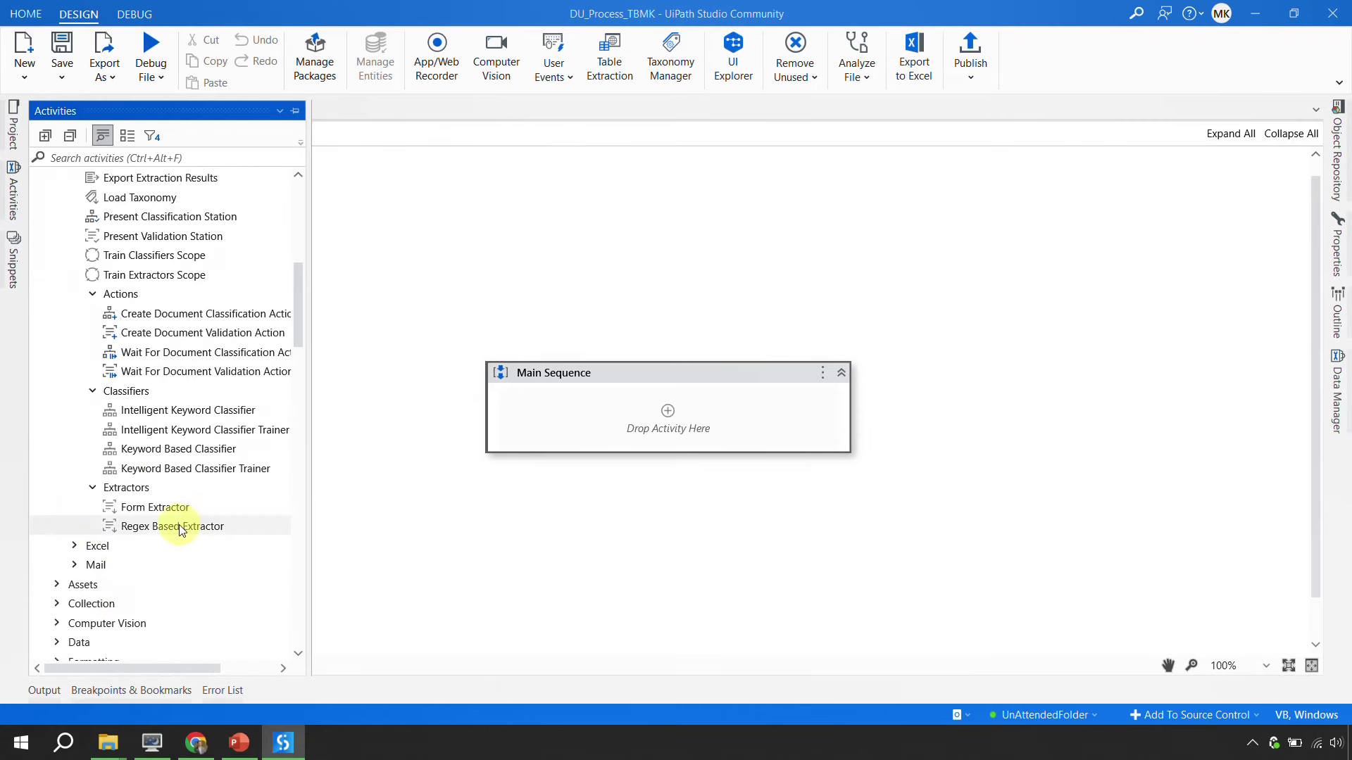
{"action": "scroll", "coordinate": [187, 479], "scroll_direction": "up", "scroll_amount": 3}
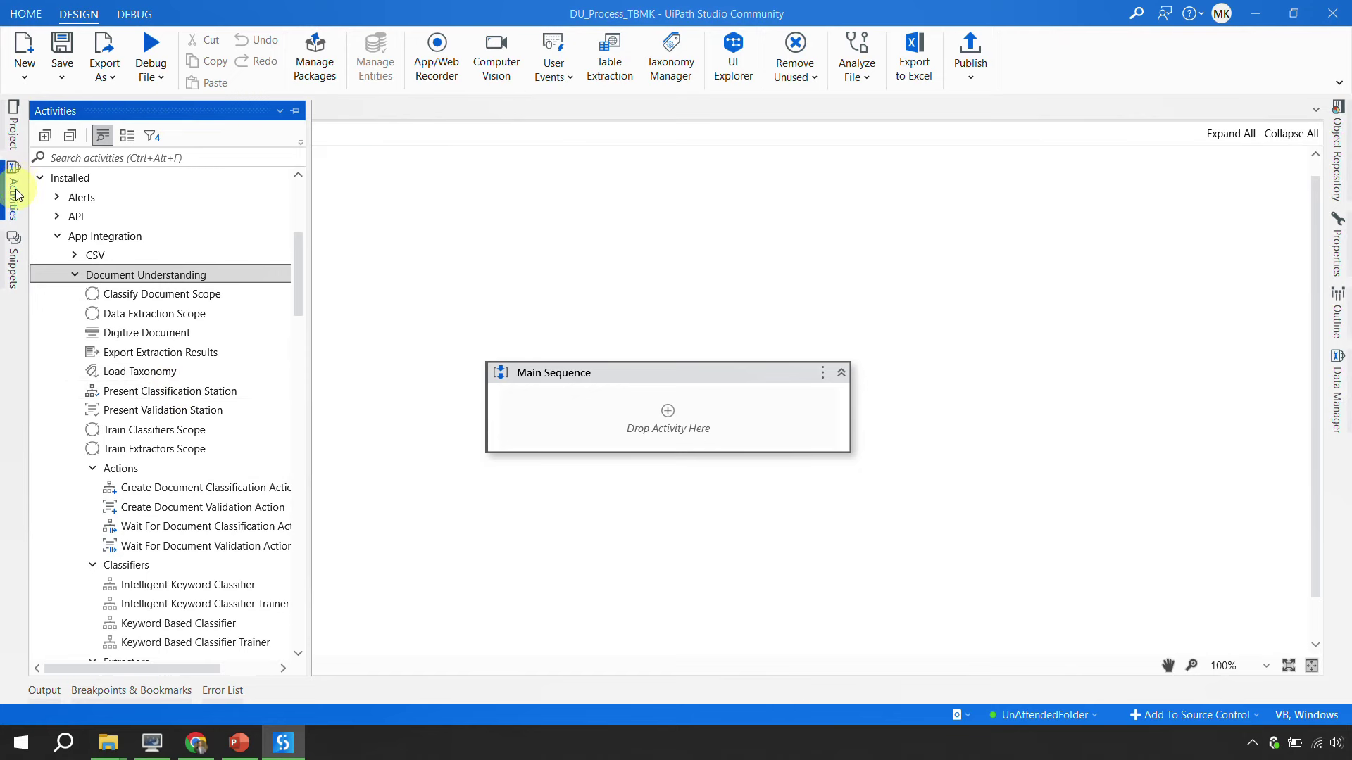
Step: Open the Taxonomy Manager for the project
{"action": "left_click", "coordinate": [12, 128]}
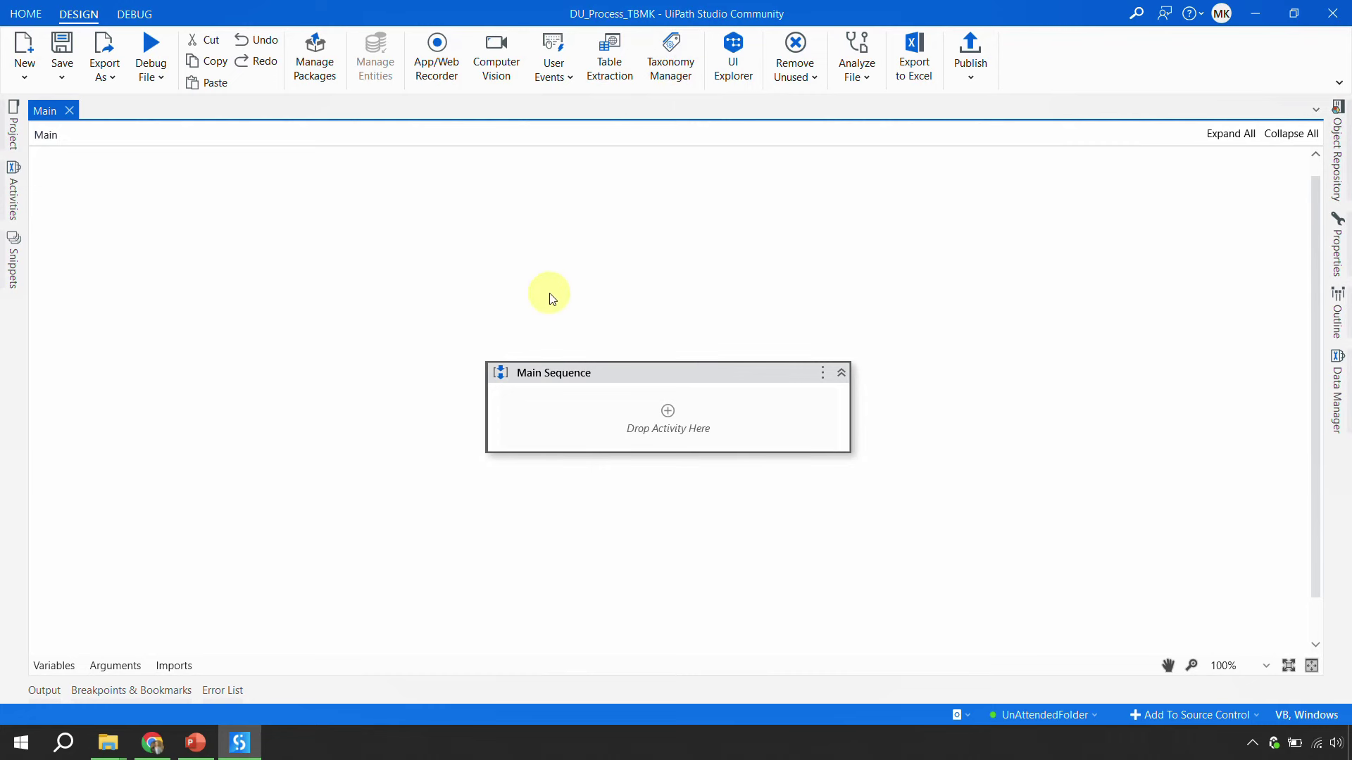
{"action": "left_click", "coordinate": [669, 78]}
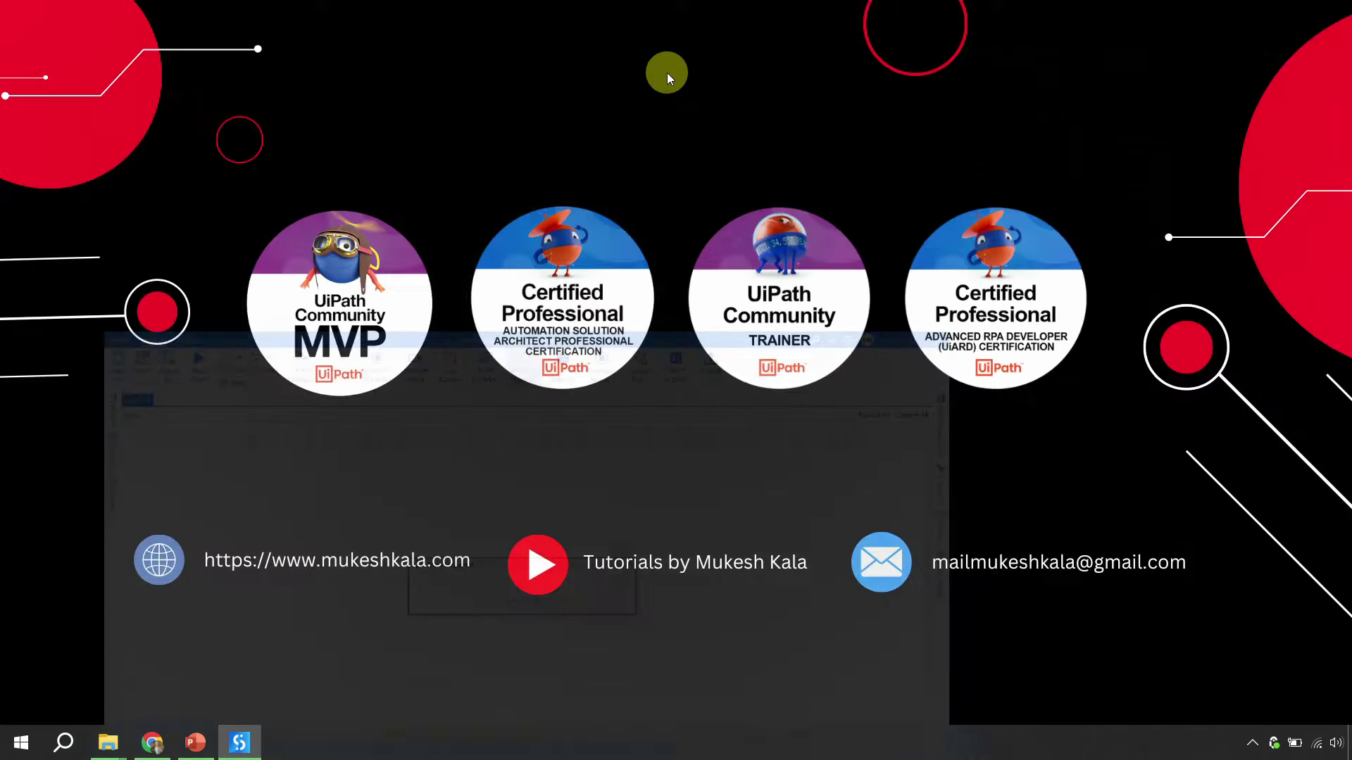